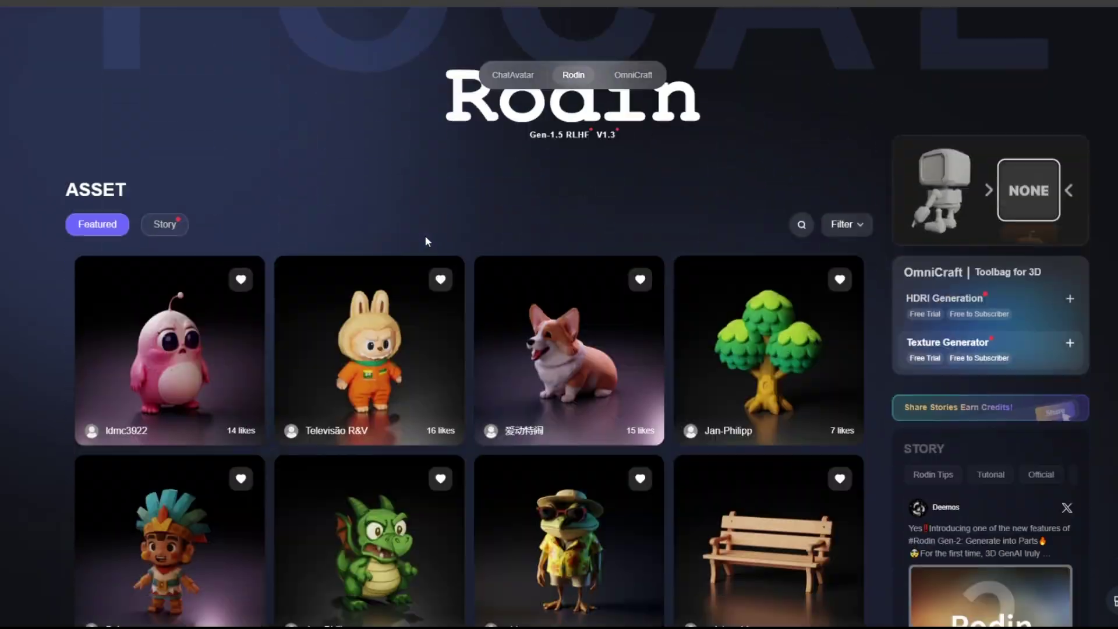
scroll(428, 239, down, 3)
scroll(430, 244, down, 3)
scroll(426, 242, up, 7)
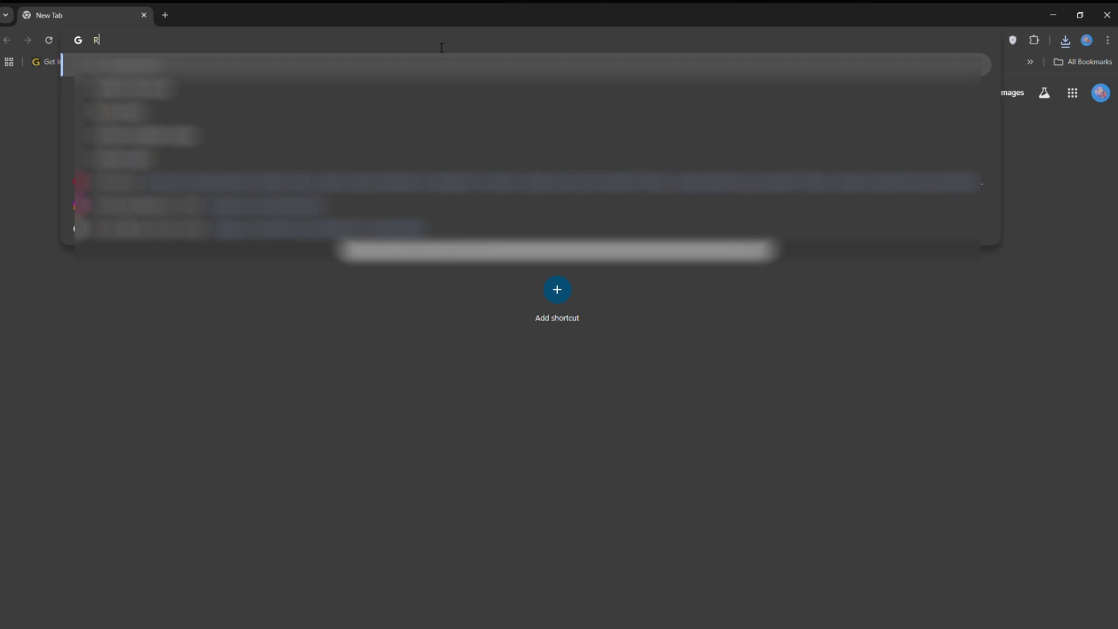
Step: Search the web for "RODIN ai" in a new browser tab
text(DUB)
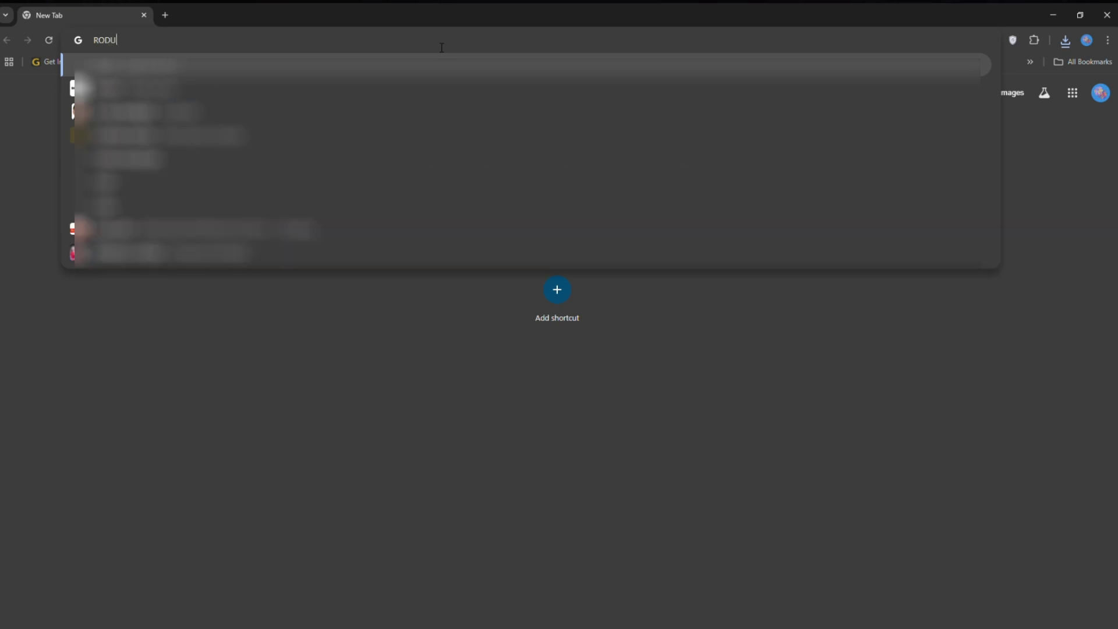
key(BackSpace)
text(IN)
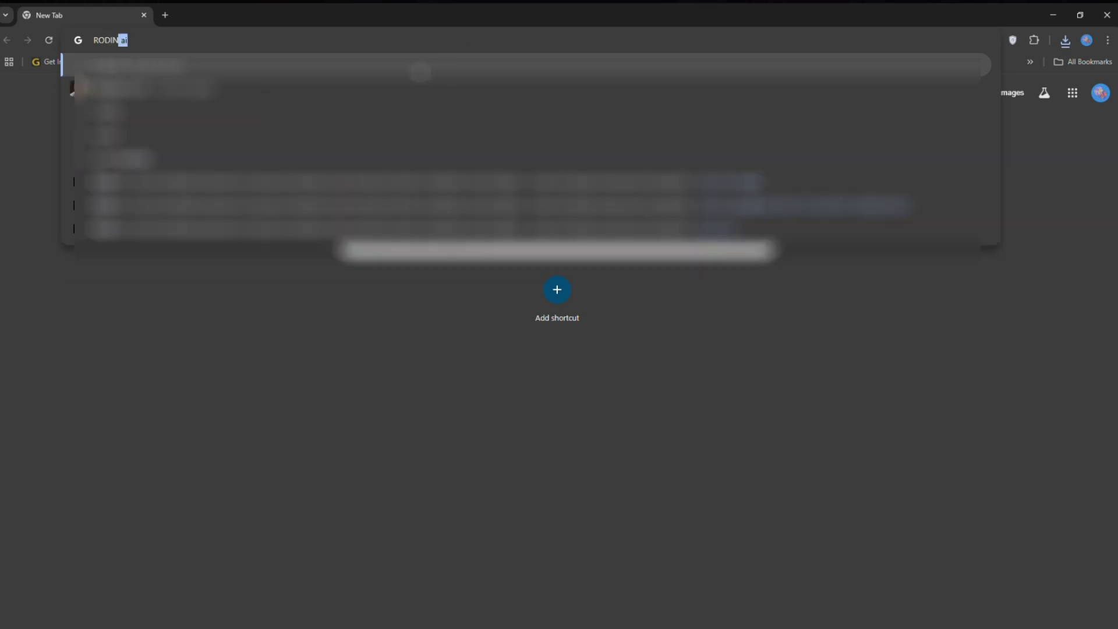
key(Return)
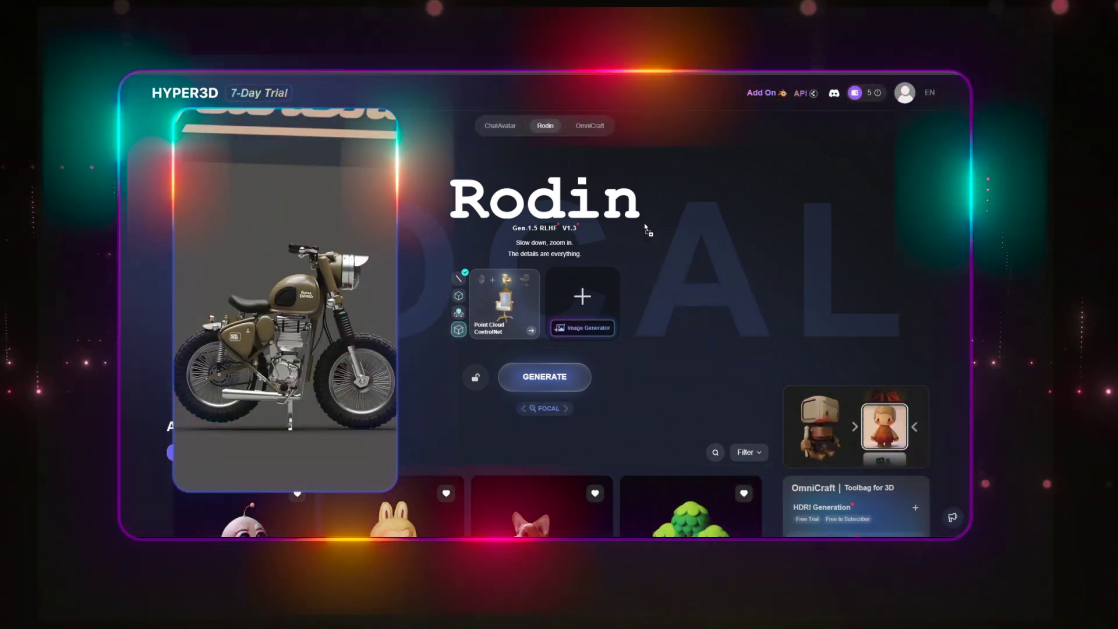
Step: Upload the motorcycle image to Rodin and generate a 3D model from Object1 only, removing Object2 from the detected objects
drag(645, 225, 590, 303)
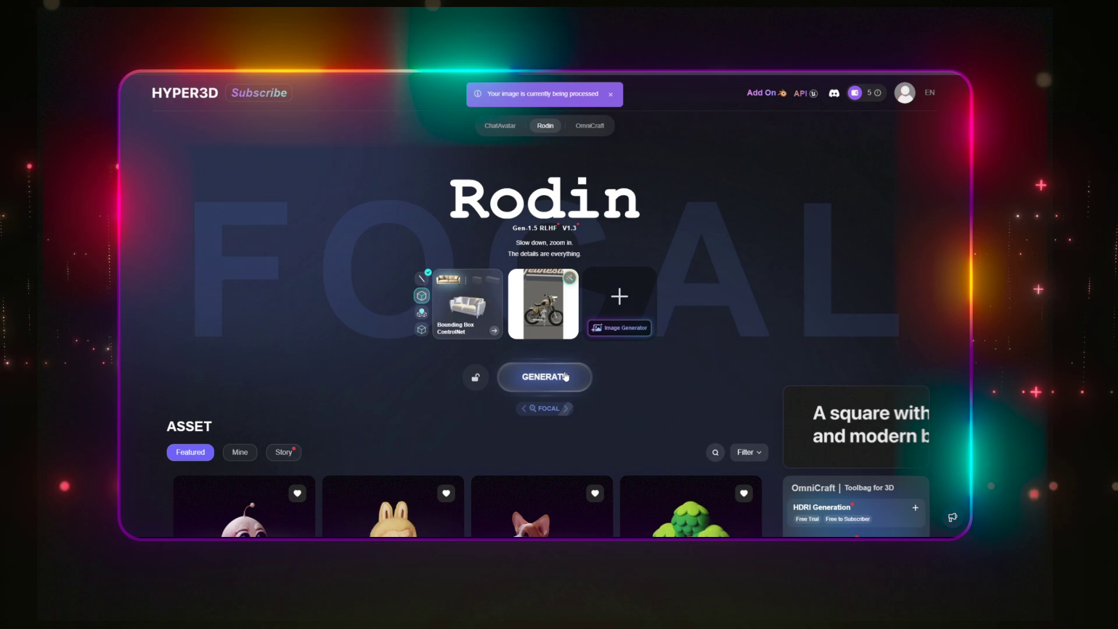
click(559, 379)
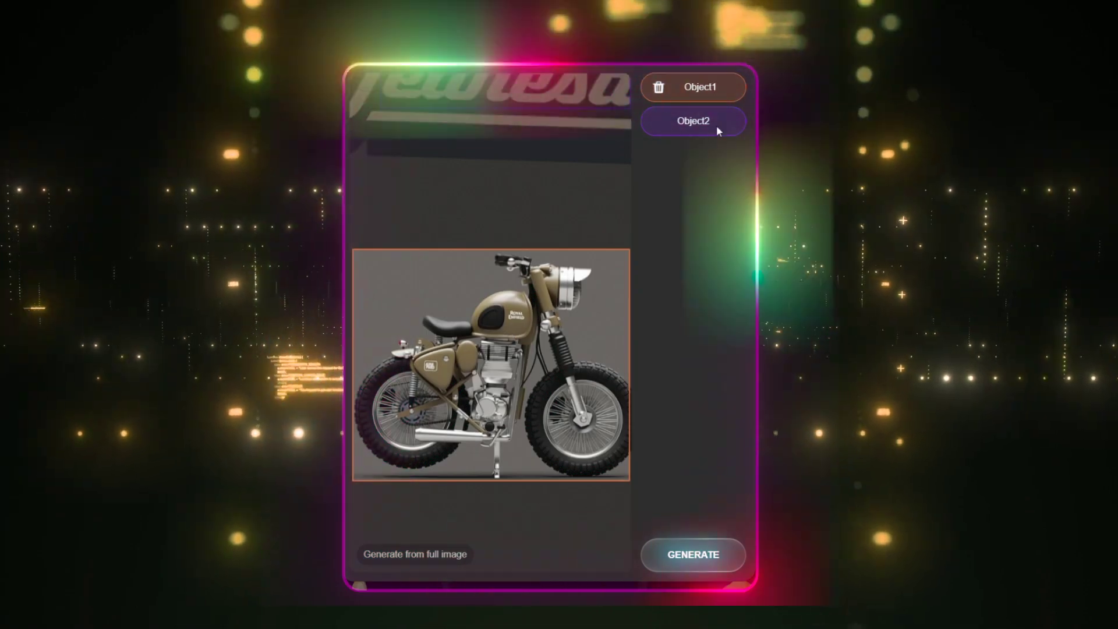
mouse_move(720, 92)
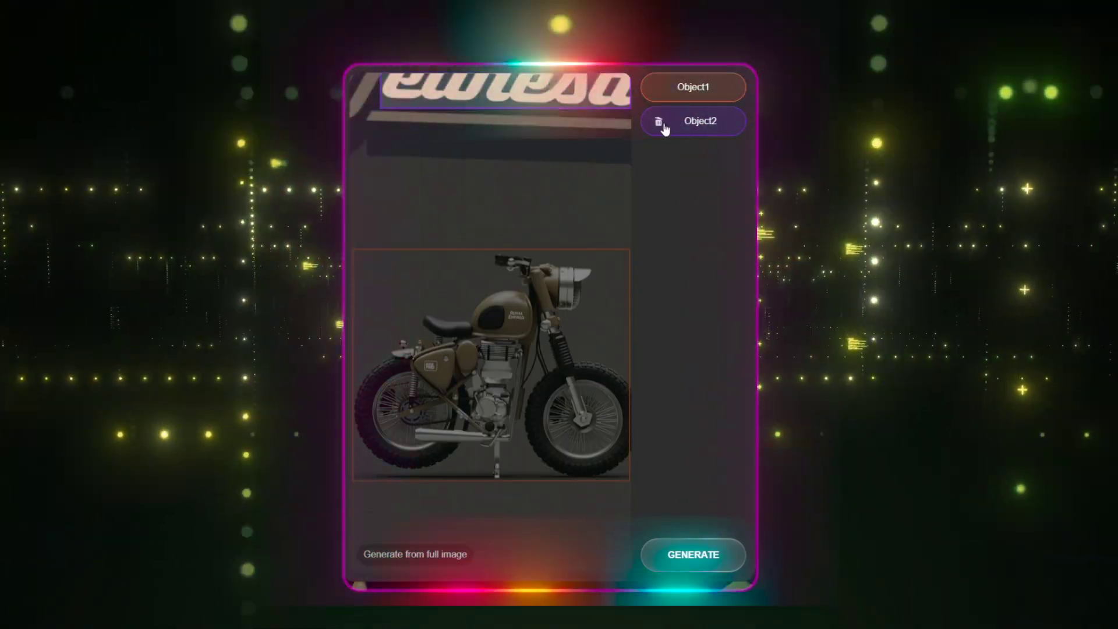
click(659, 121)
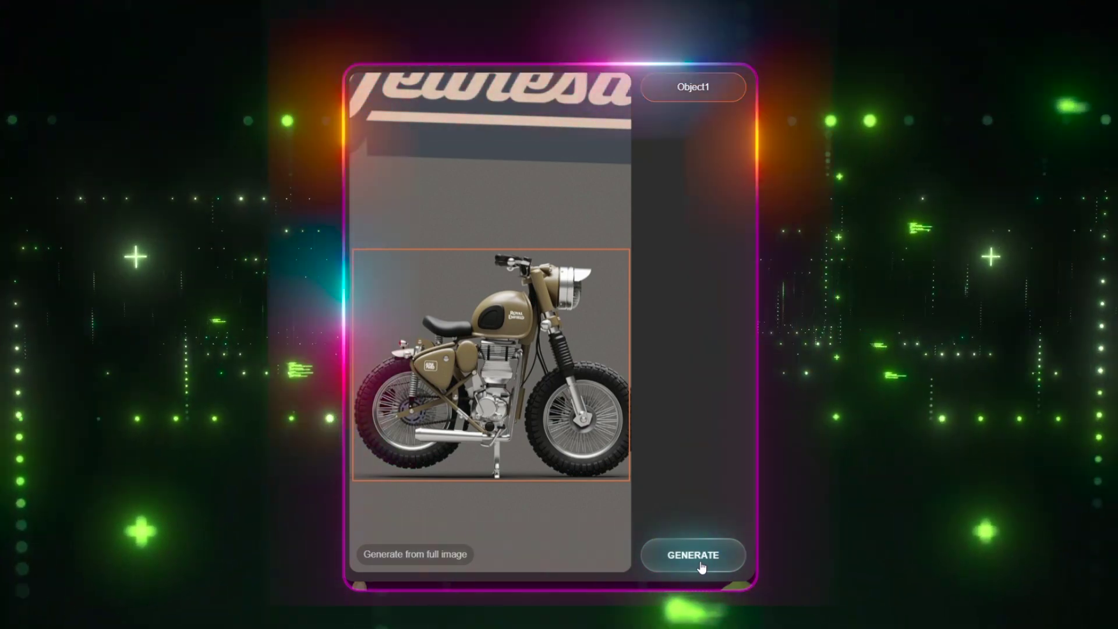
click(692, 555)
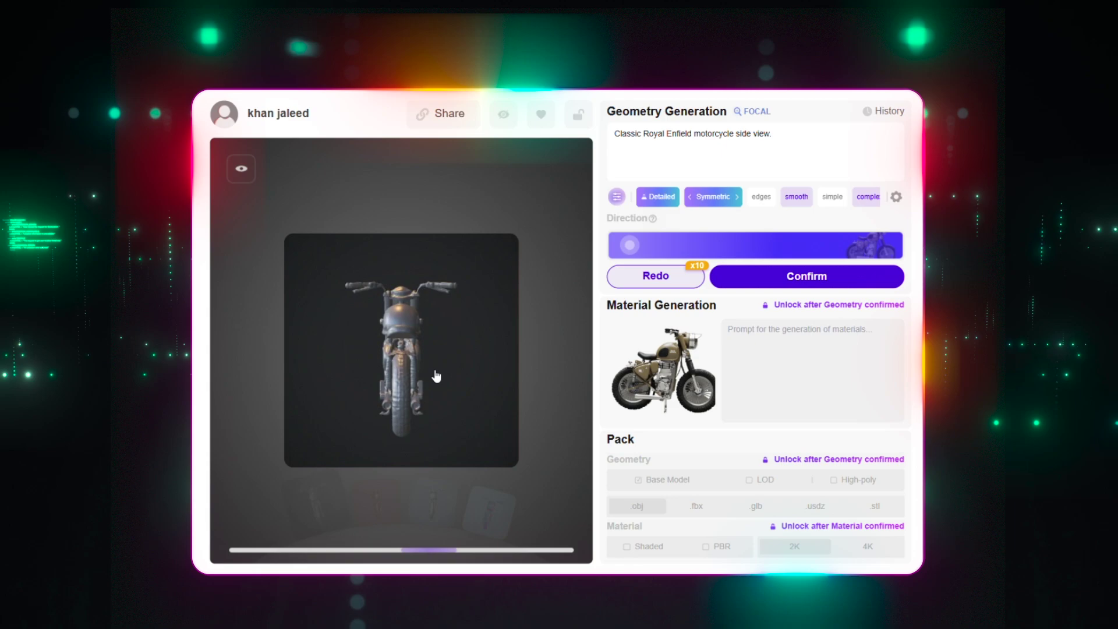
Step: Preview the motorcycle geometry in the red, toon and normal-colour display styles, returning to the dark grey one
click(382, 517)
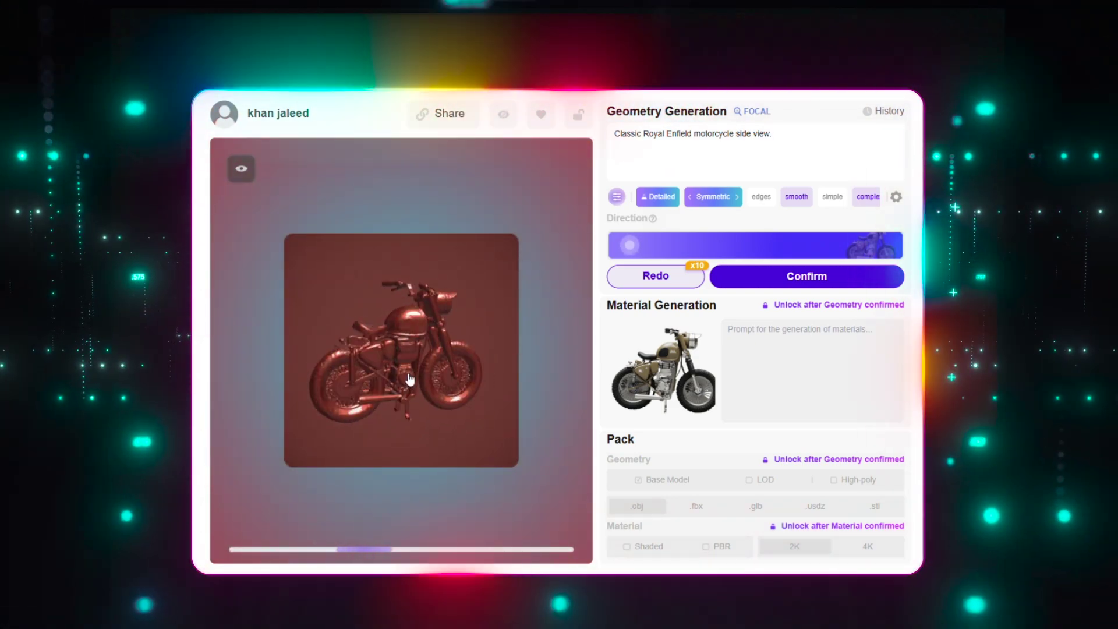
click(330, 524)
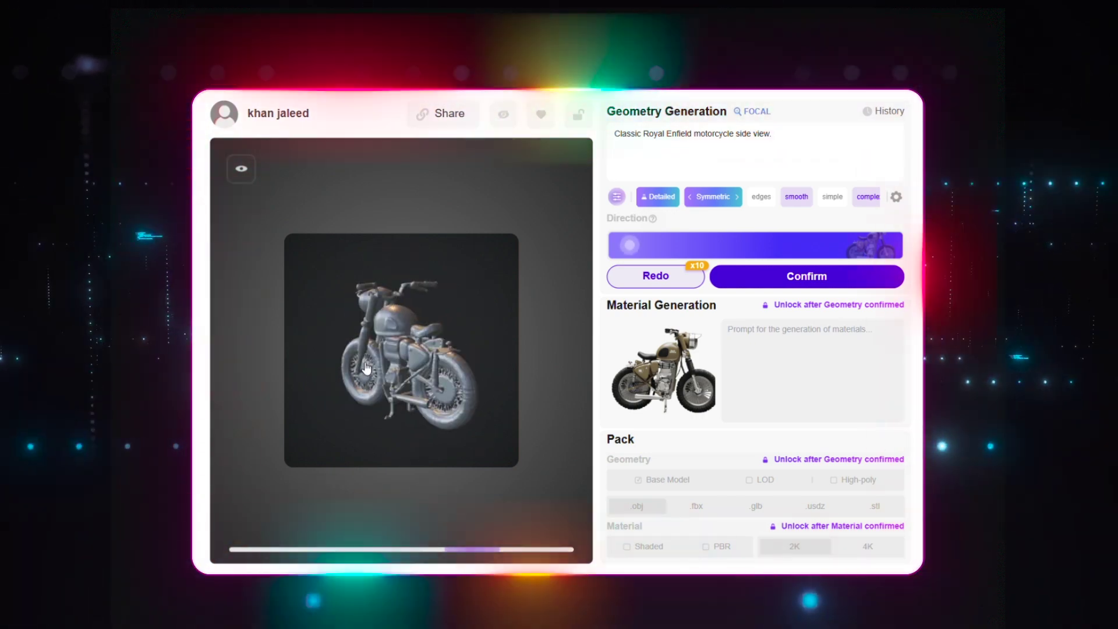
click(447, 518)
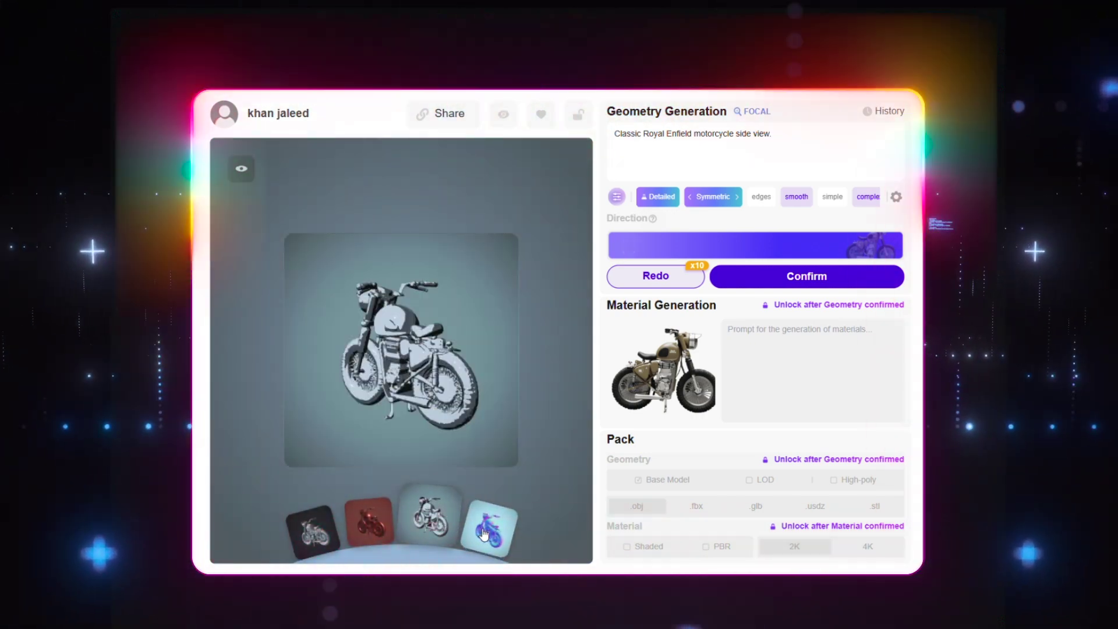
click(486, 531)
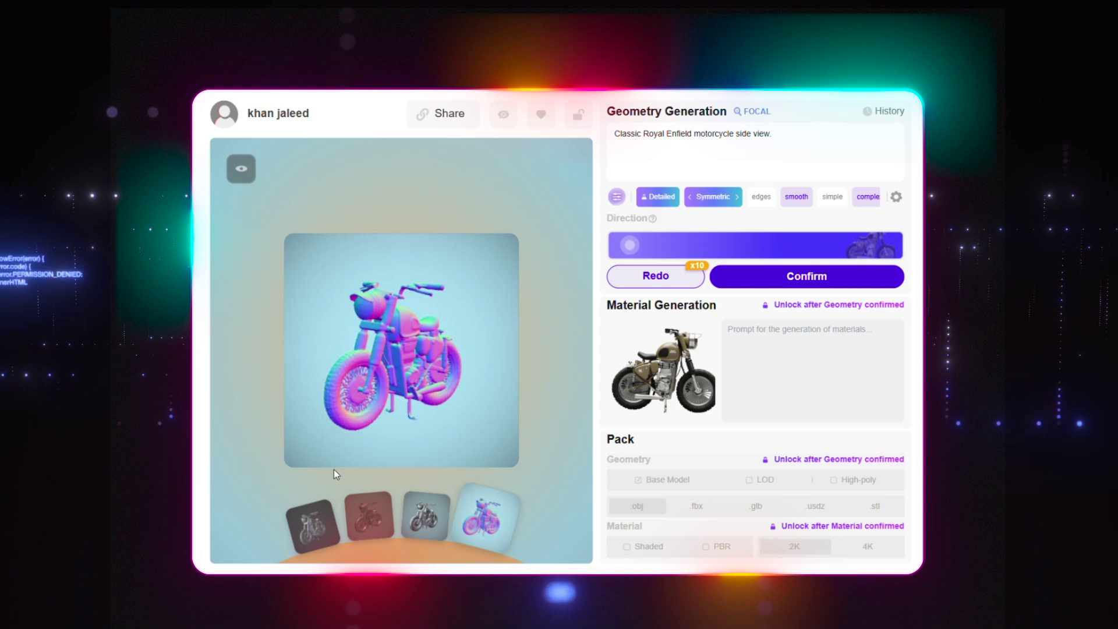
click(324, 526)
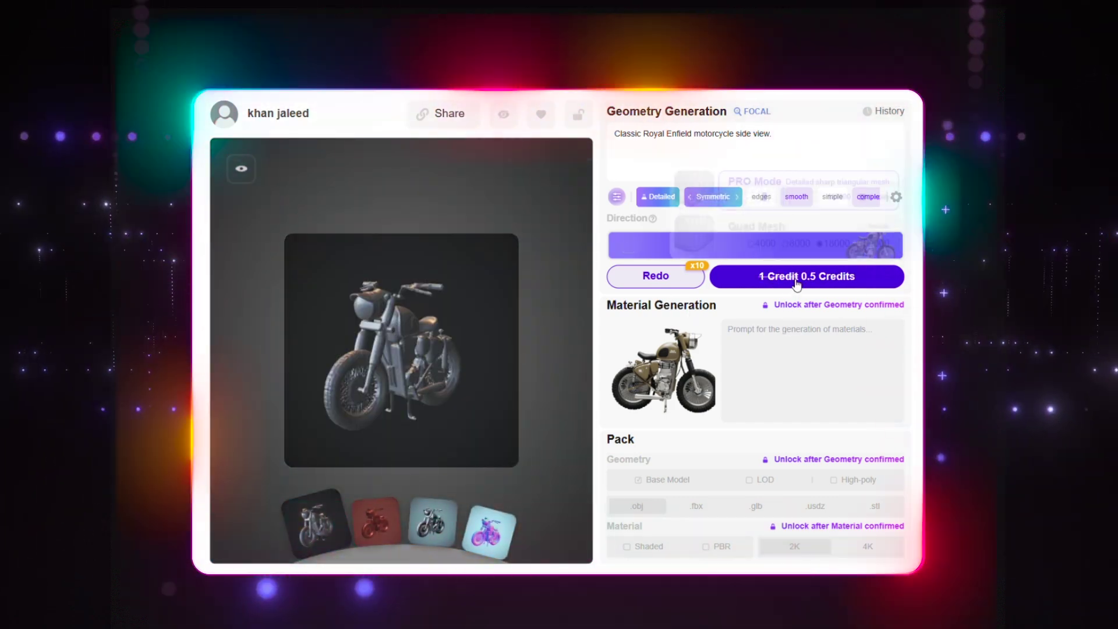
Step: Confirm the generated motorcycle geometry and examine the model from several angles, both untextured and with its material
click(796, 279)
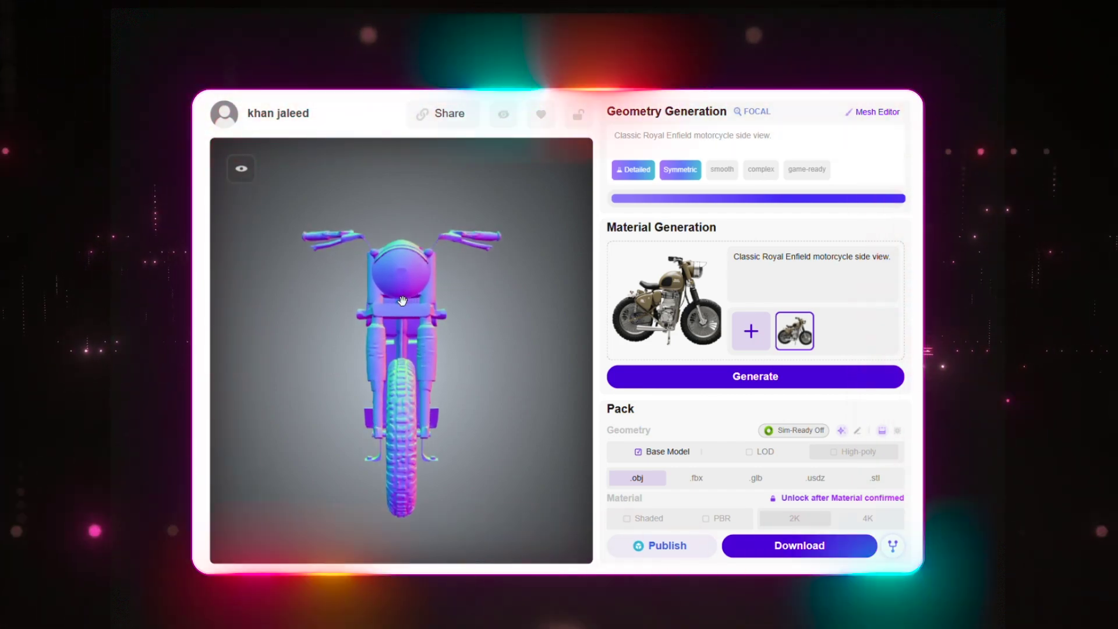
drag(420, 296, 200, 441)
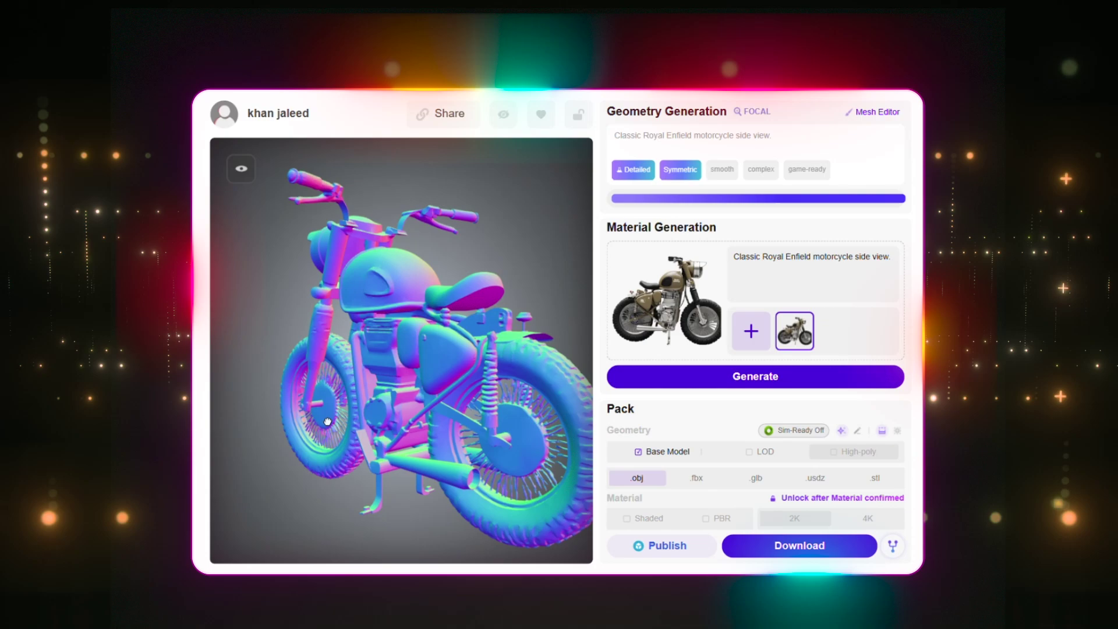
drag(324, 421, 211, 417)
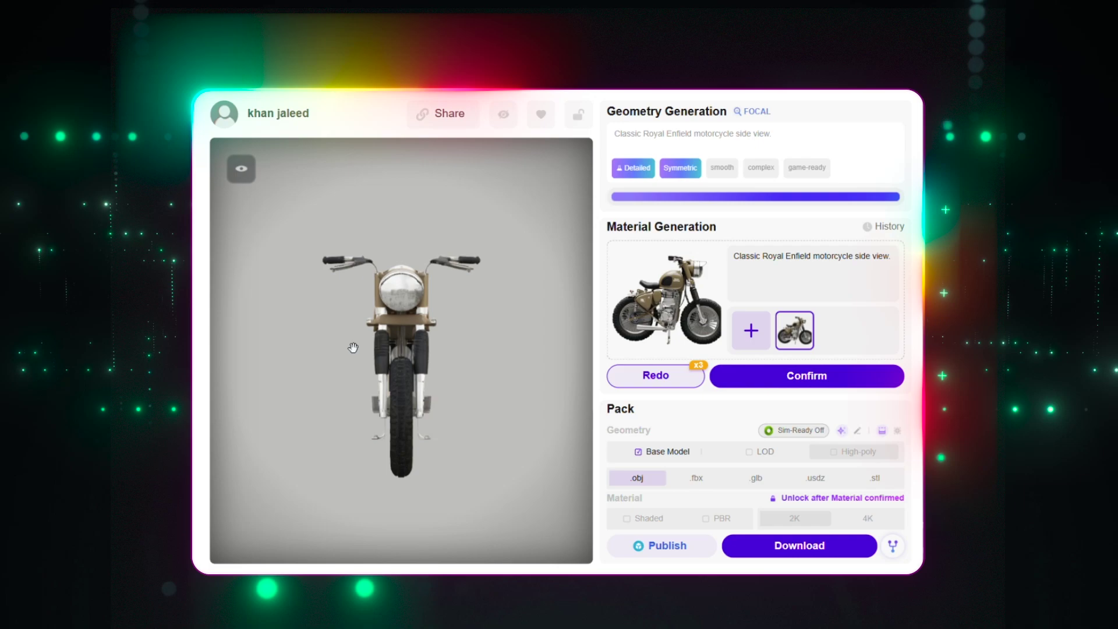
drag(423, 352, 513, 346)
scroll(367, 339, up, 6)
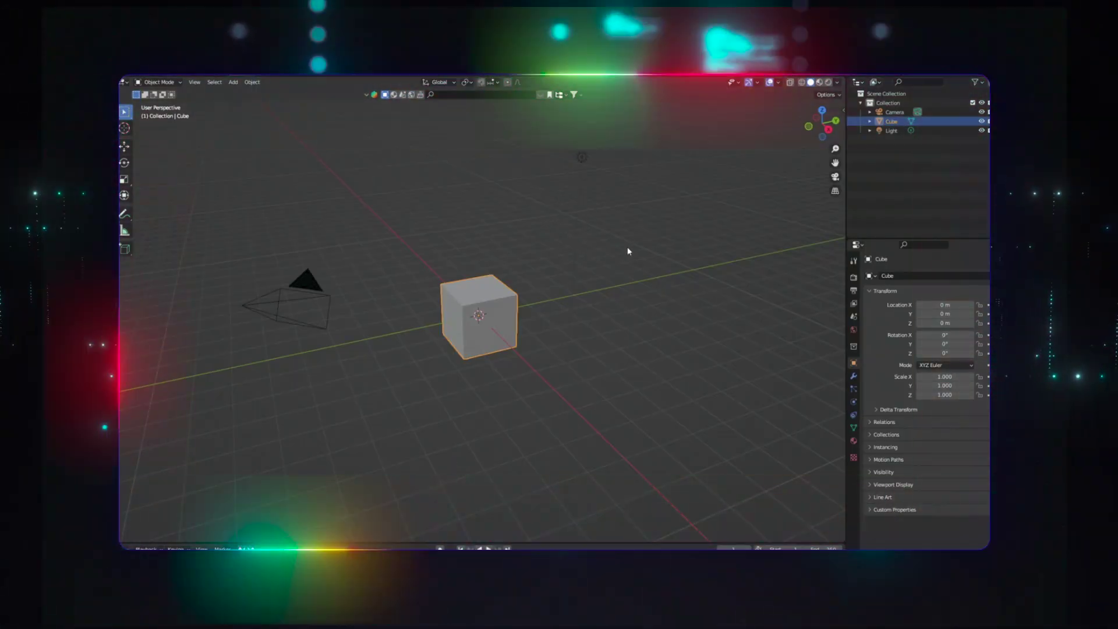
Step: Switch to Blender and delete the default camera, cube and light
drag(635, 159, 262, 351)
key(Delete)
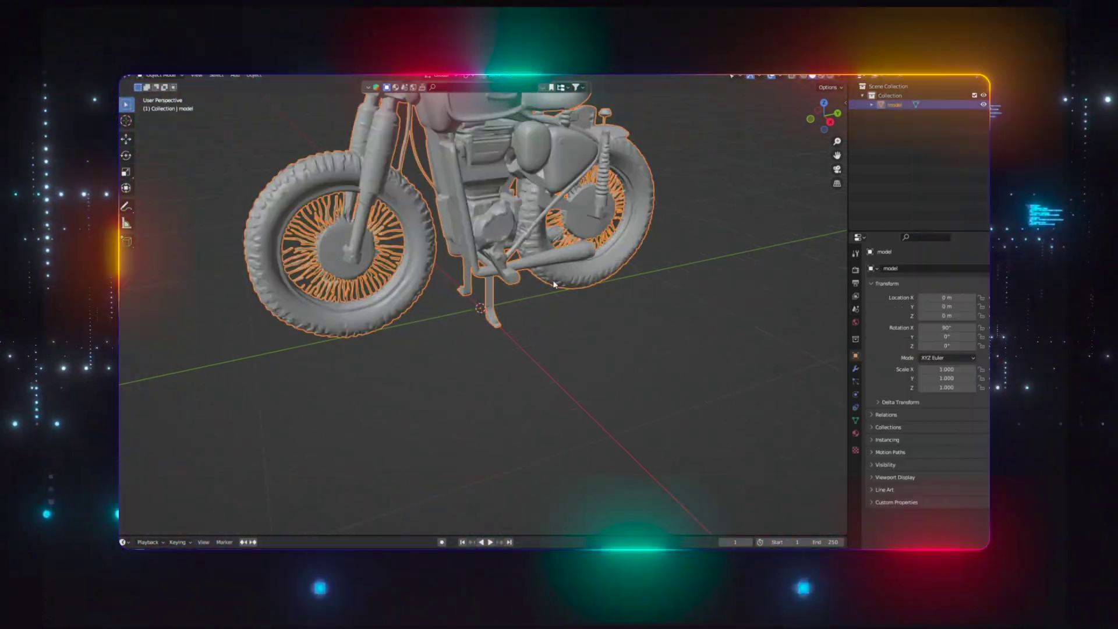
Step: Examine the imported motorcycle model from the right side and close up
key(KP_3)
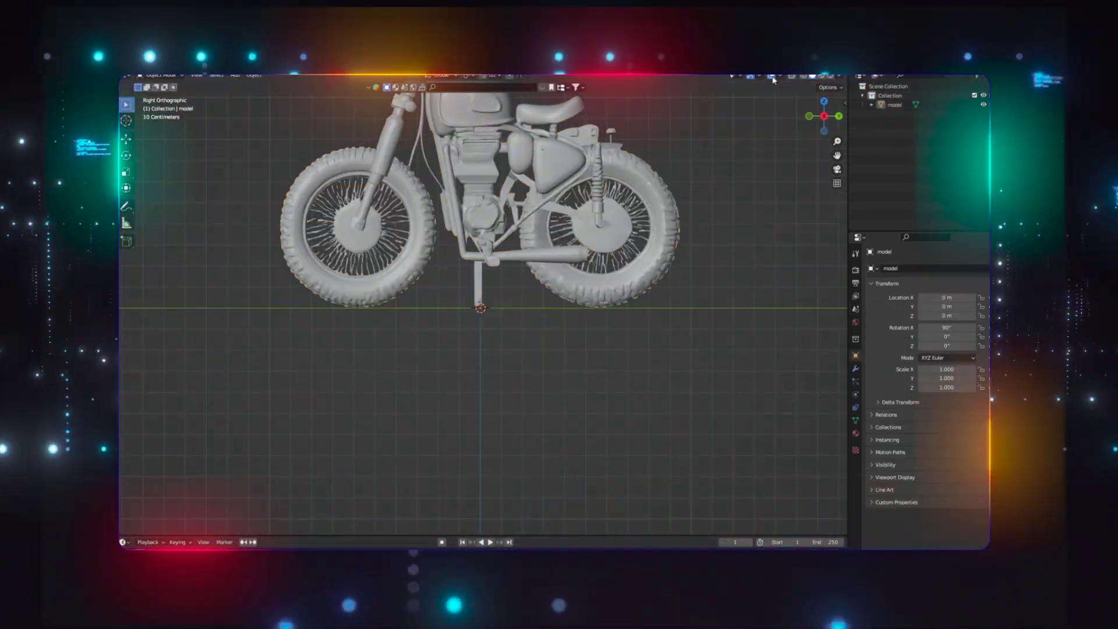
scroll(480, 285, down, 5)
click(480, 262)
key(KP_Decimal)
scroll(464, 284, up, 7)
mouse_move(464, 285)
middle_down()
mouse_move(567, 295)
mouse_move(452, 291)
middle_up()
scroll(568, 291, down, 8)
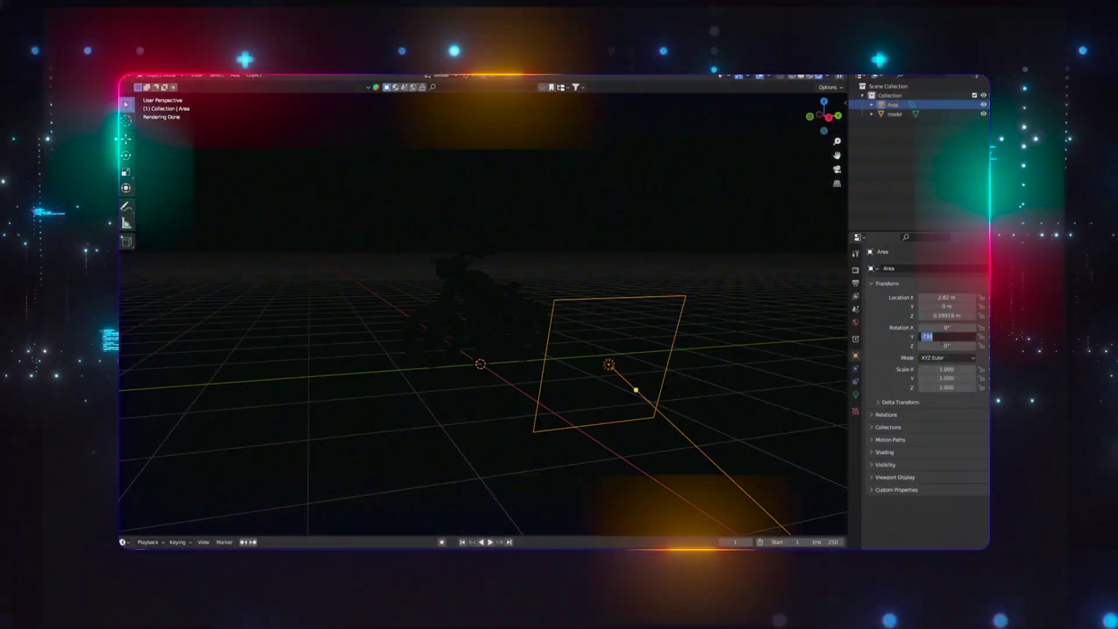
Step: Set the area light's Y rotation to -90° and its power to about 75.6 W
text(0)
key(Return)
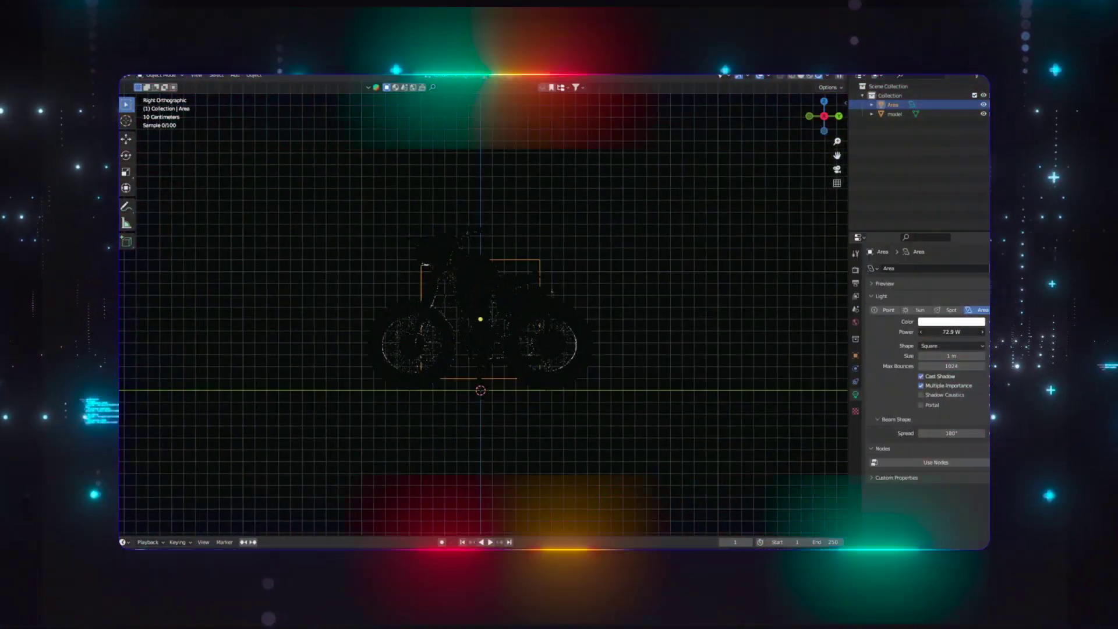
drag(951, 331, 966, 331)
scroll(811, 296, up, 2)
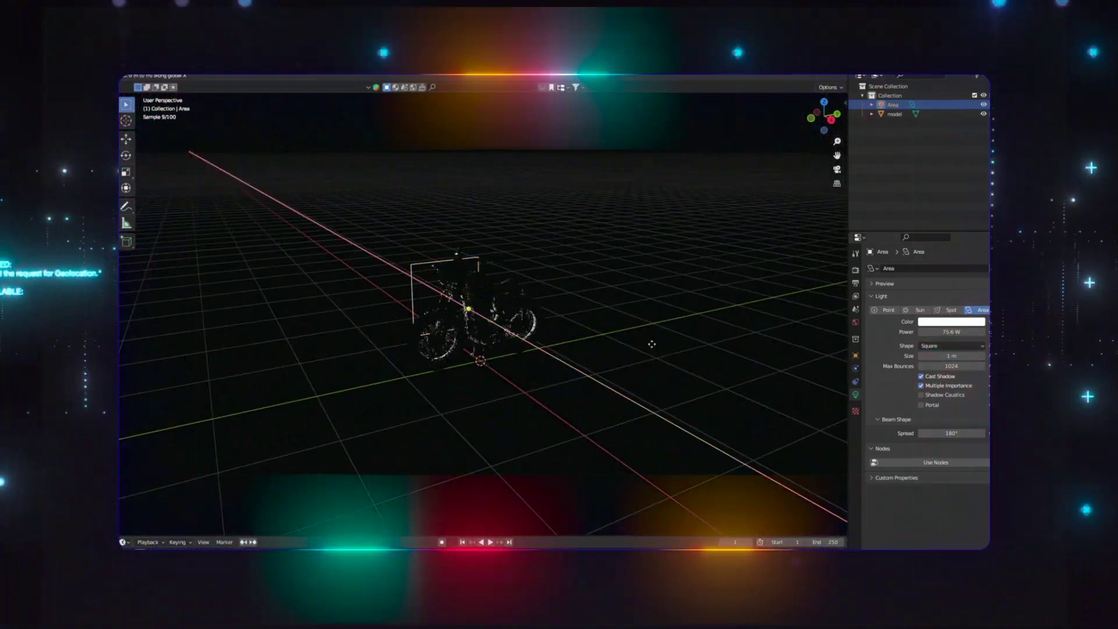
Step: Reposition the area light along the X axis and place a duplicate of it ahead of the motorcycle's front wheel
key(shift+d)
key(x)
key(y)
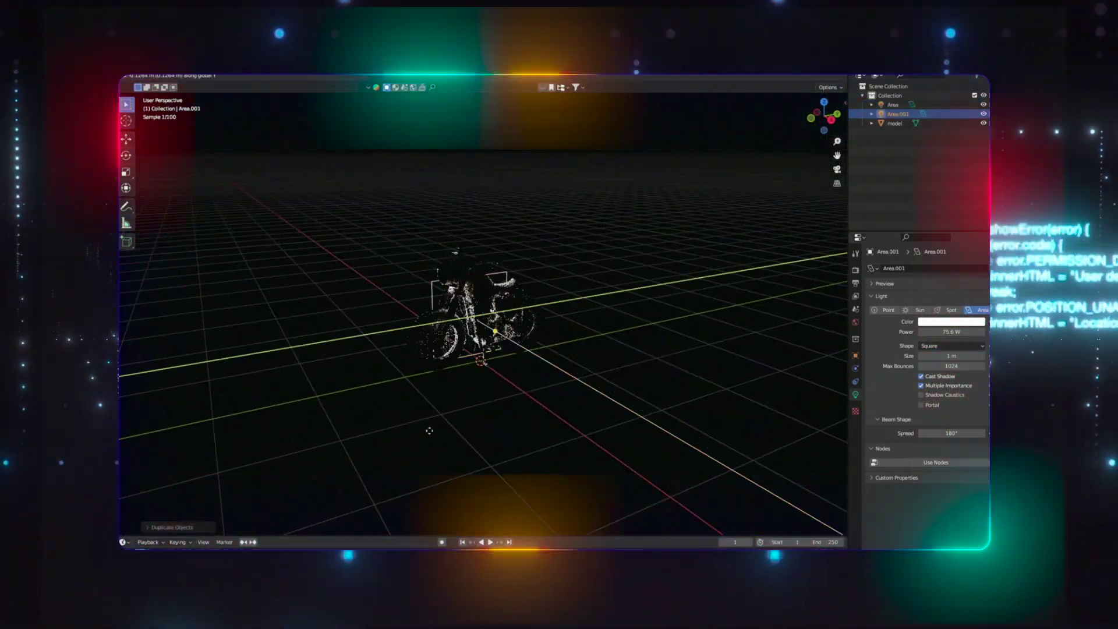
key(g)
key(x)
click(392, 492)
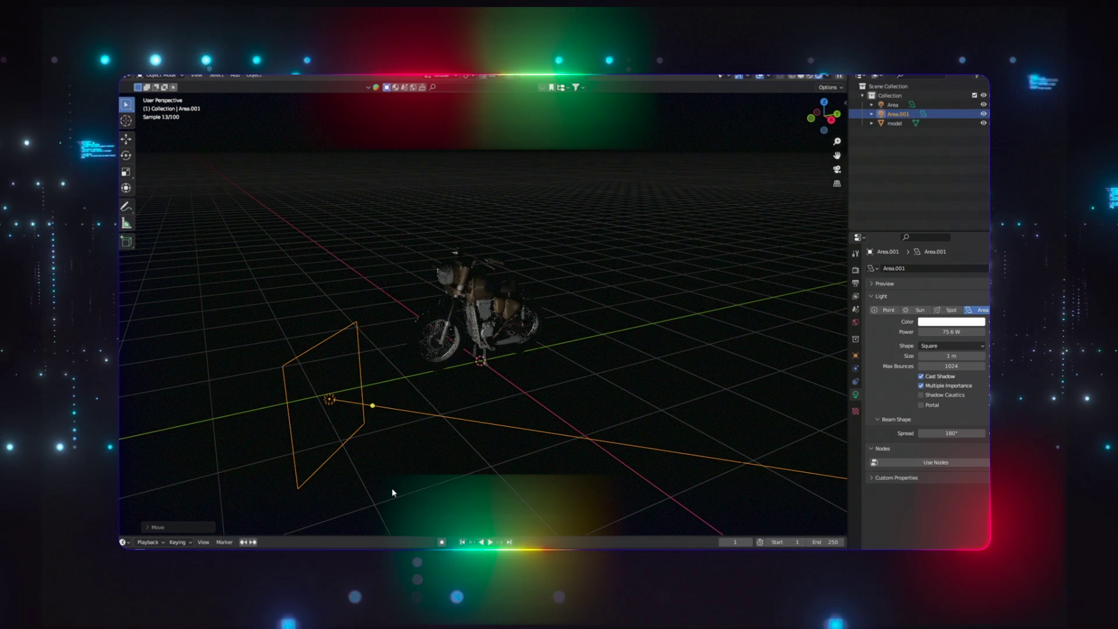
Step: Rotate the front area light about Z and place a duplicate behind the motorcycle's rear wheel, facing the bike
key(r)
key(z)
key(y)
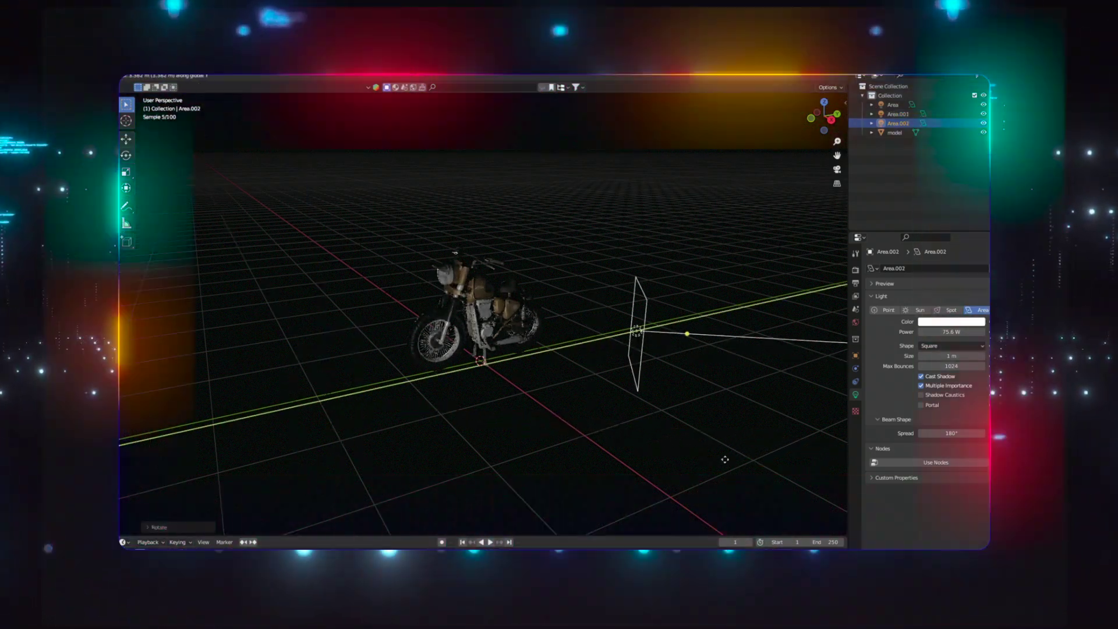
click(725, 460)
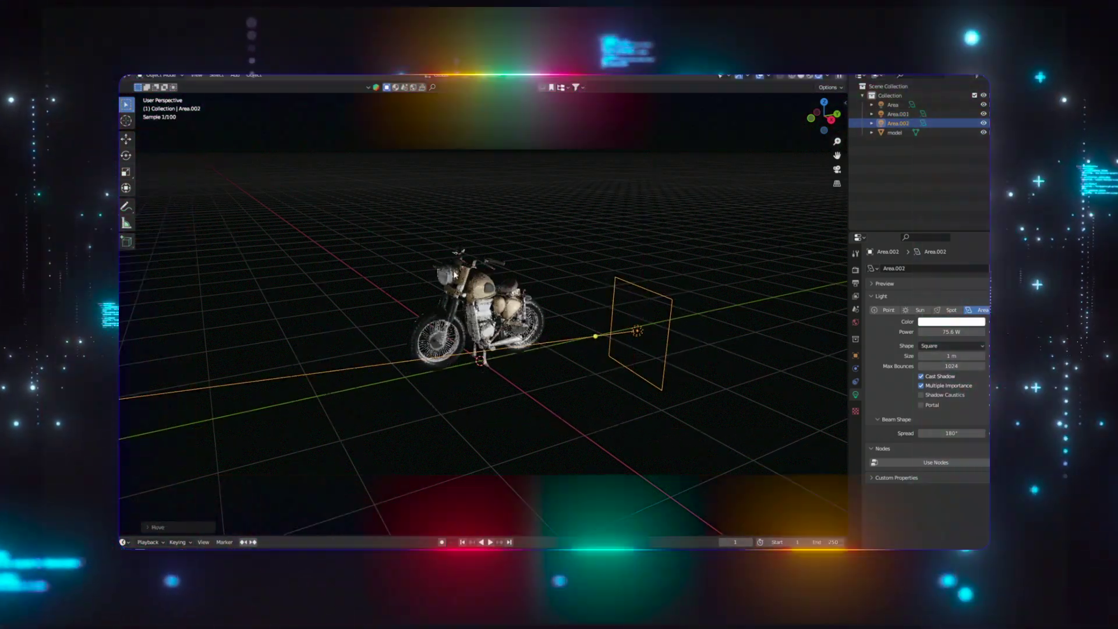
click(654, 286)
Step: Change the colour of the first area light to light purple
key(KP_3)
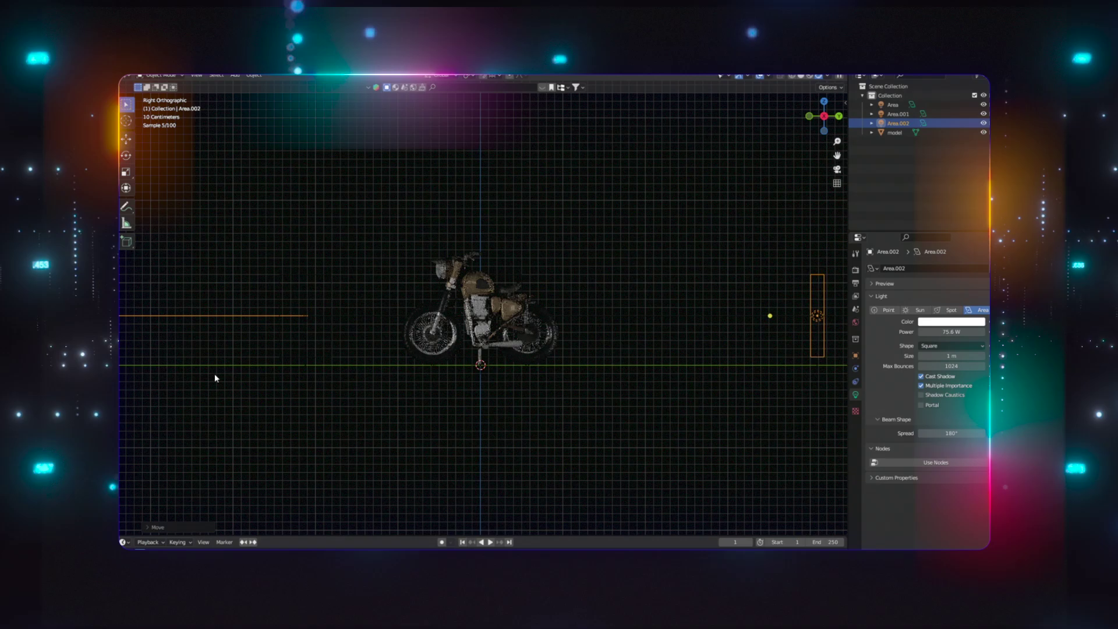
scroll(544, 442, up, 7)
scroll(735, 313, down, 7)
click(735, 314)
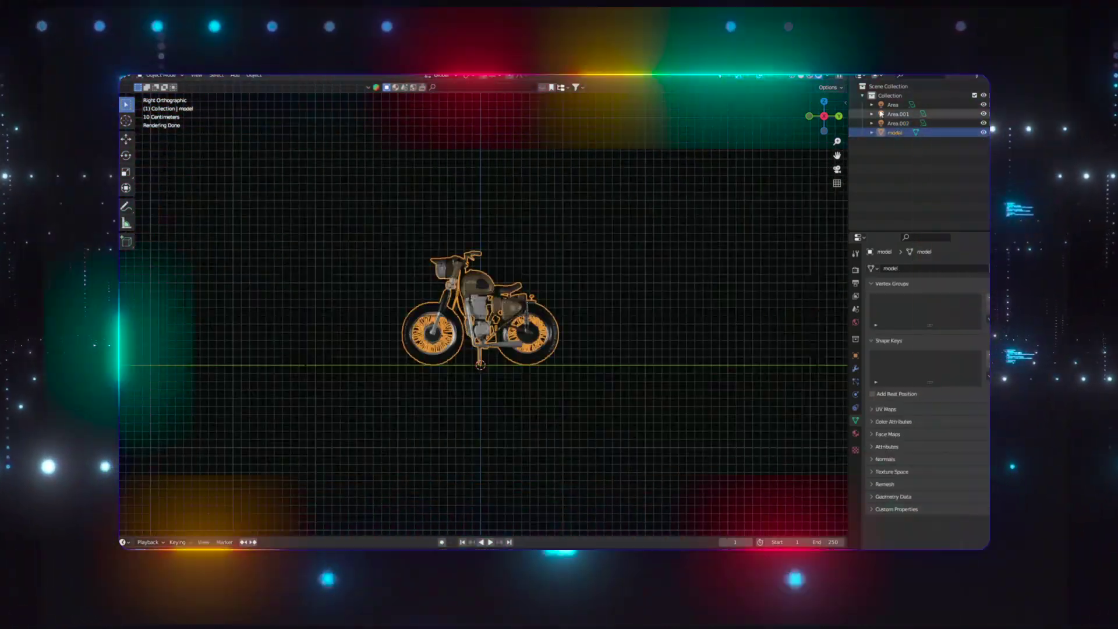
click(891, 104)
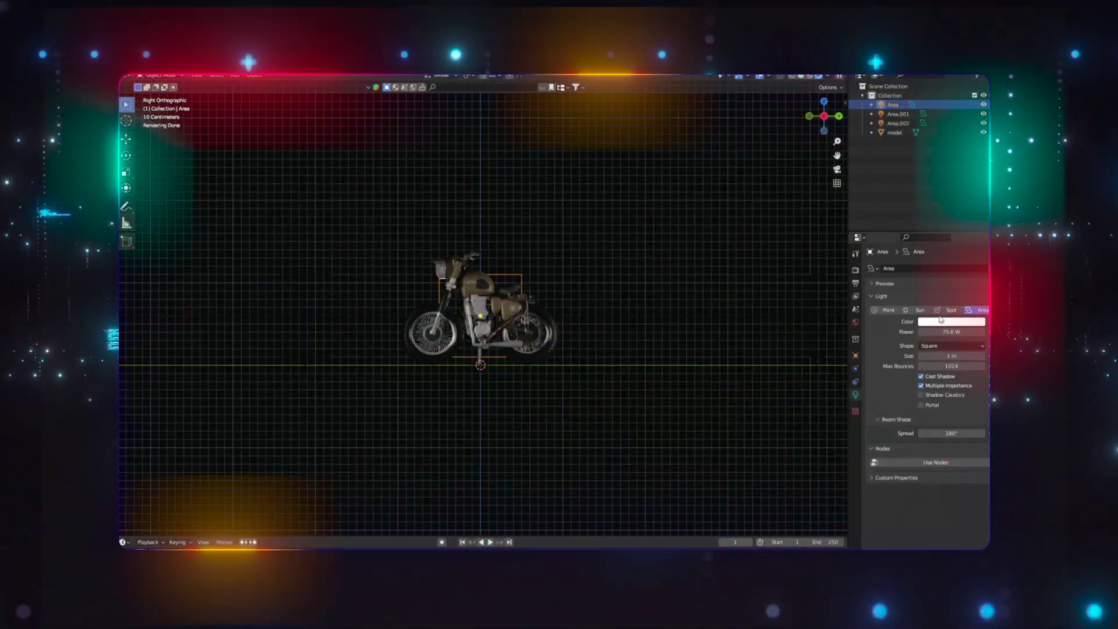
click(898, 123)
scroll(650, 314, up, 5)
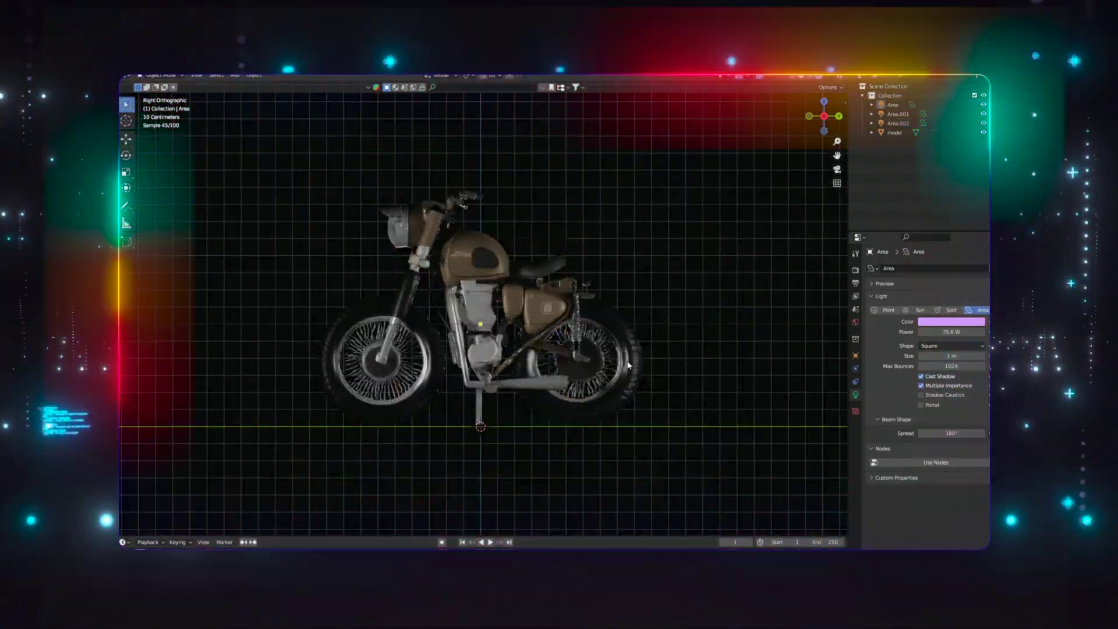
Step: Rotate the selected object about the Z axis
click(628, 365)
key(r)
key(z)
click(524, 460)
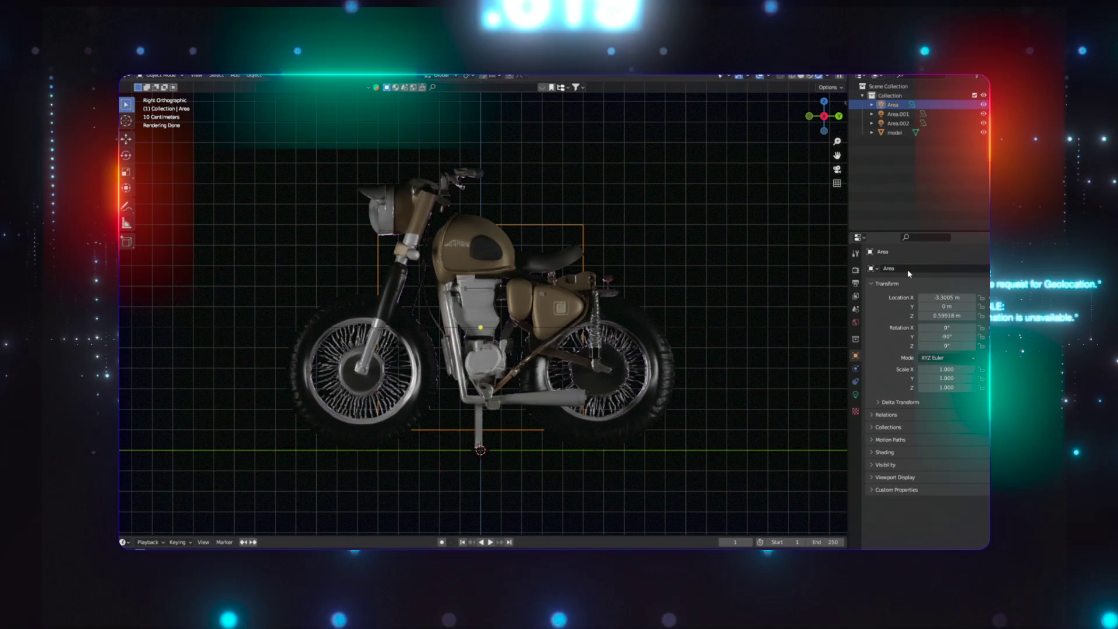
Step: Pick a new light colour for the first area light in its light settings
click(856, 394)
click(951, 322)
click(937, 232)
click(685, 344)
middle_drag(684, 344, 605, 384)
scroll(605, 385, down, 3)
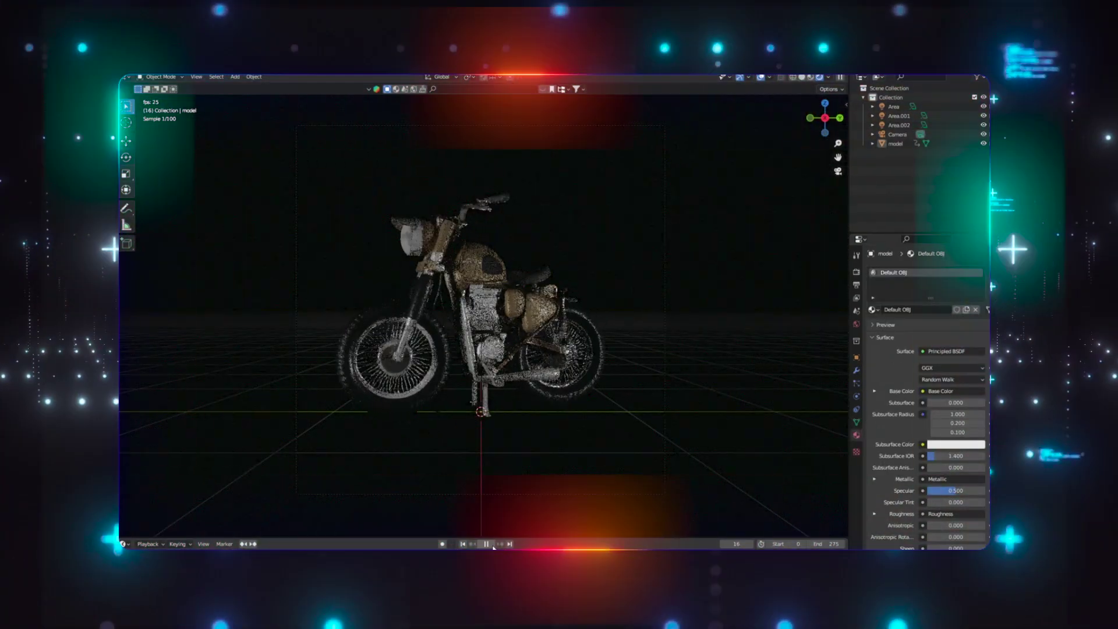
Step: Bring up the scene's output settings and stop the motorcycle animation playback
click(856, 285)
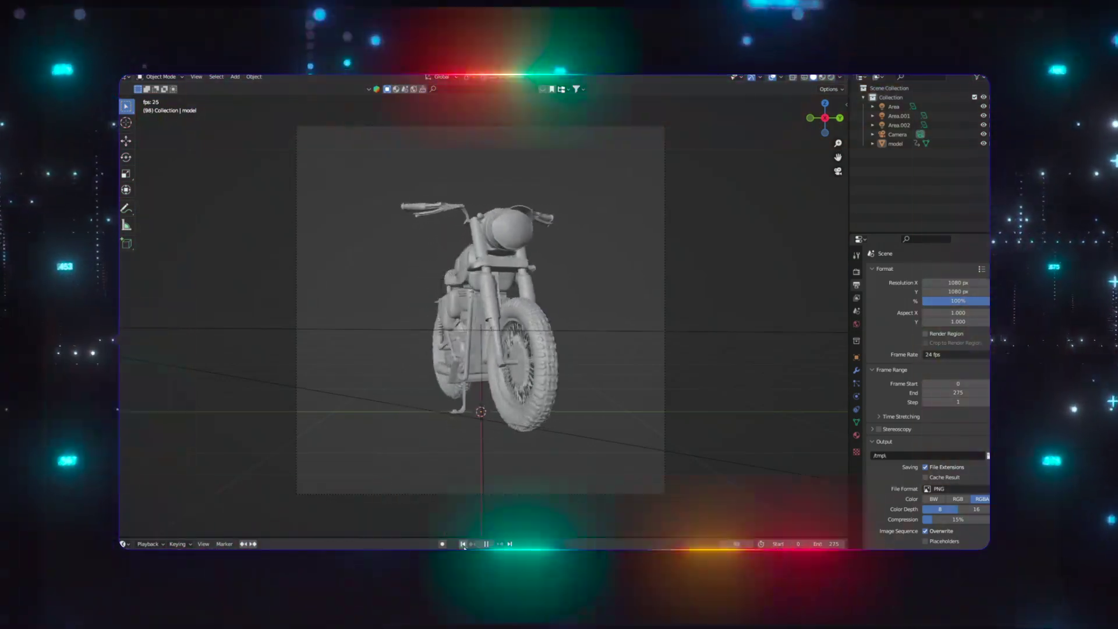
key(space)
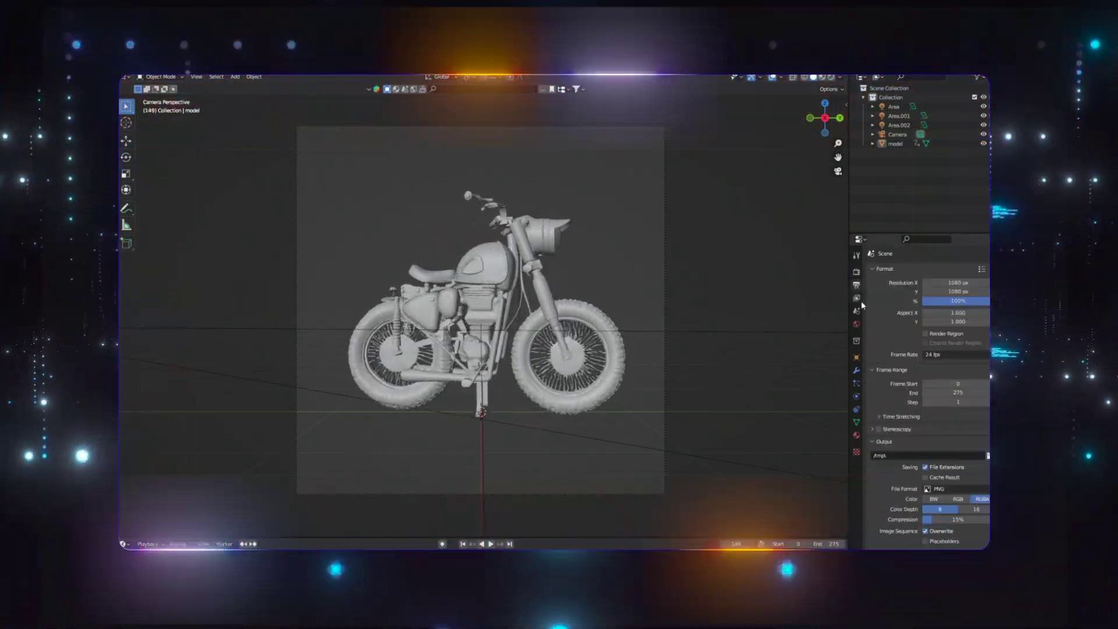
Step: Try a transparent film background in the rendered camera view through the scene's render settings
click(831, 77)
click(856, 272)
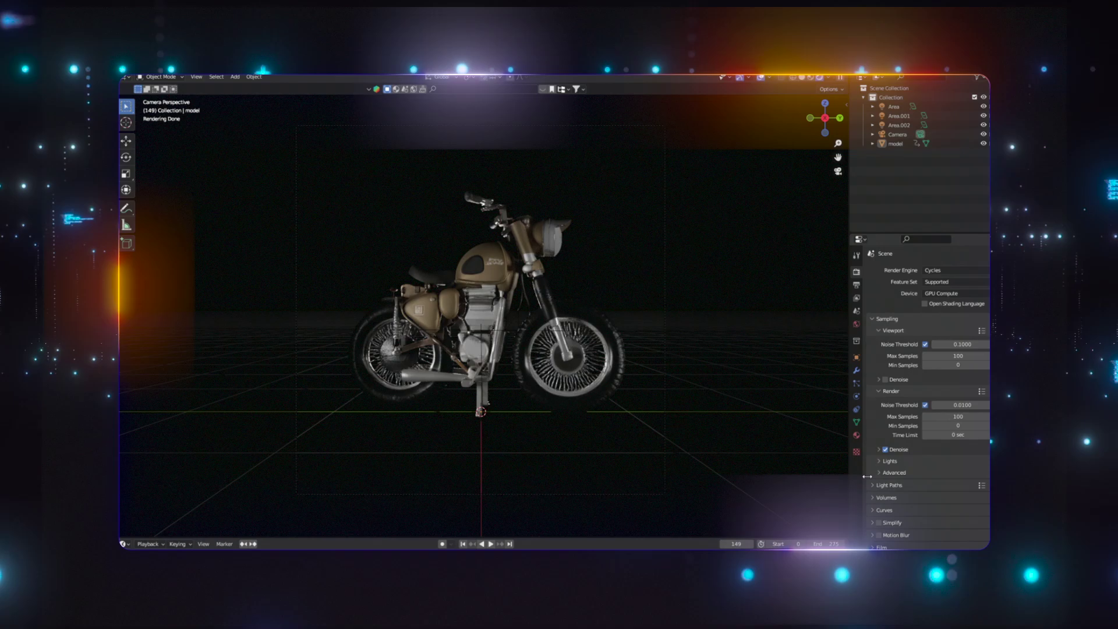
click(881, 547)
scroll(905, 545, down, 5)
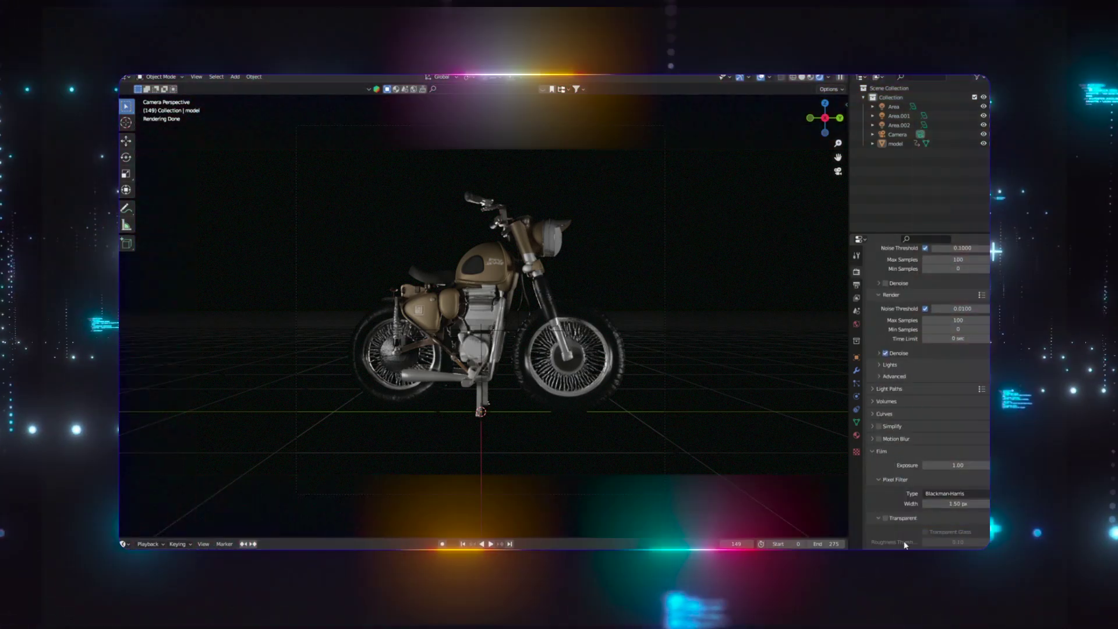
click(885, 518)
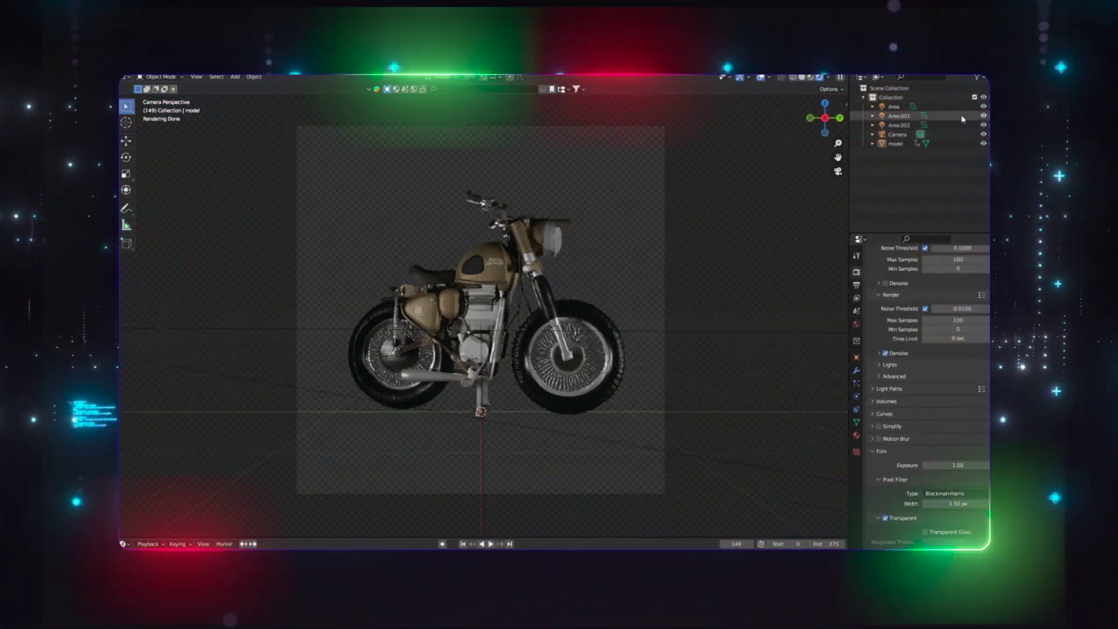
click(885, 517)
key(z)
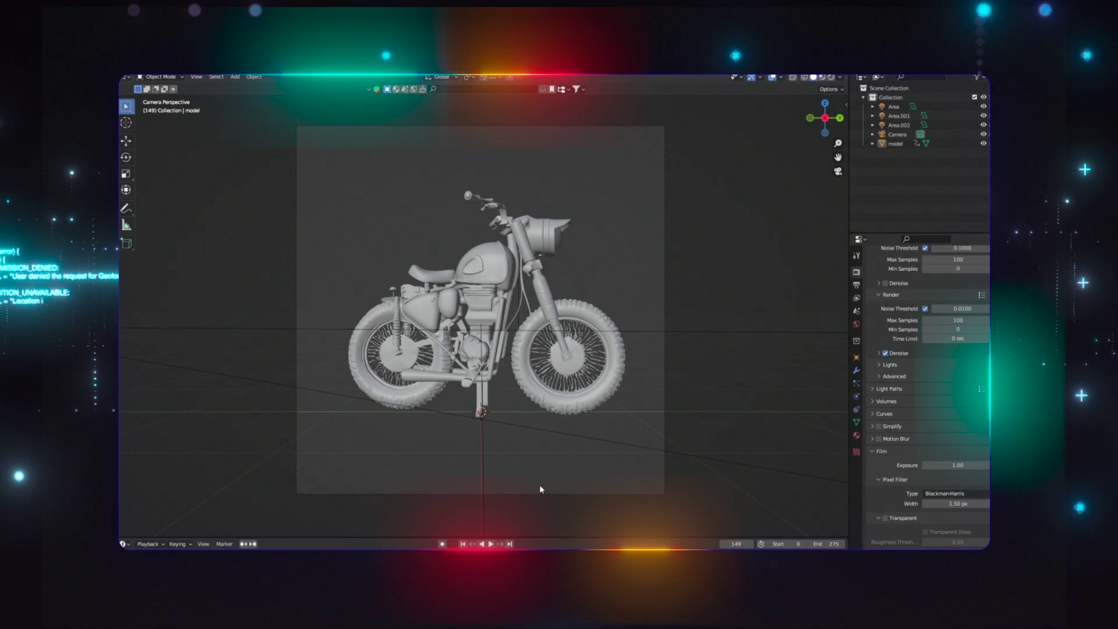
Step: Return to the first animation frame, add a plane and rotate it 90 degrees about the Y axis
key(shift+Left)
key(shift+a)
mouse_move(453, 225)
click(525, 228)
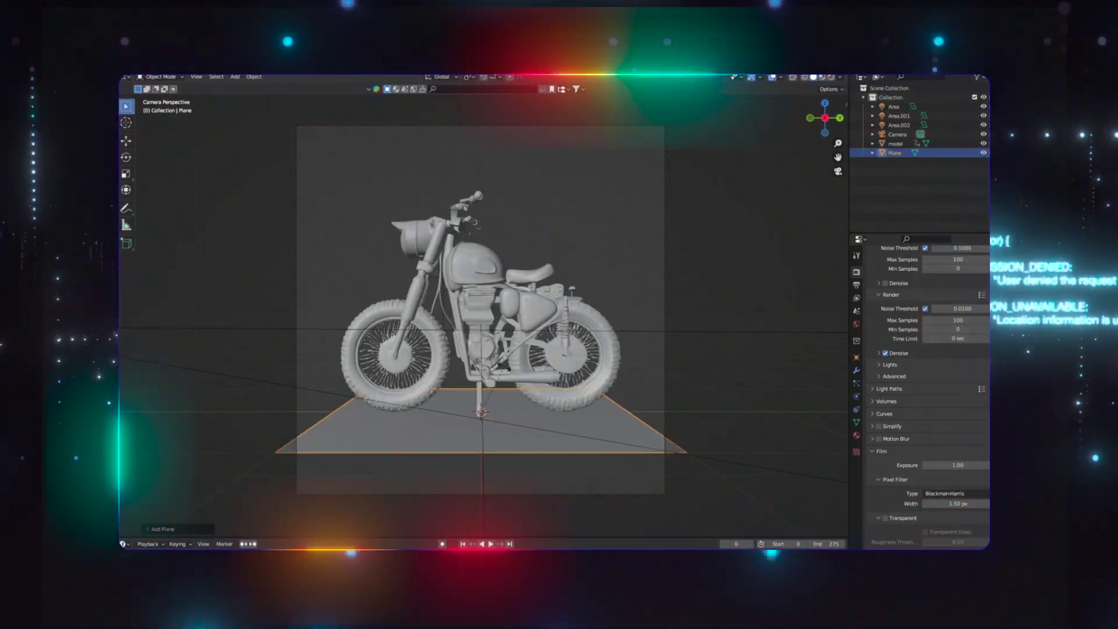
key(y)
key(9)
key(0)
key(Return)
Step: Scale the upright plane and raise it about 0.71 m along the Z axis
key(s)
click(554, 413)
key(g)
key(z)
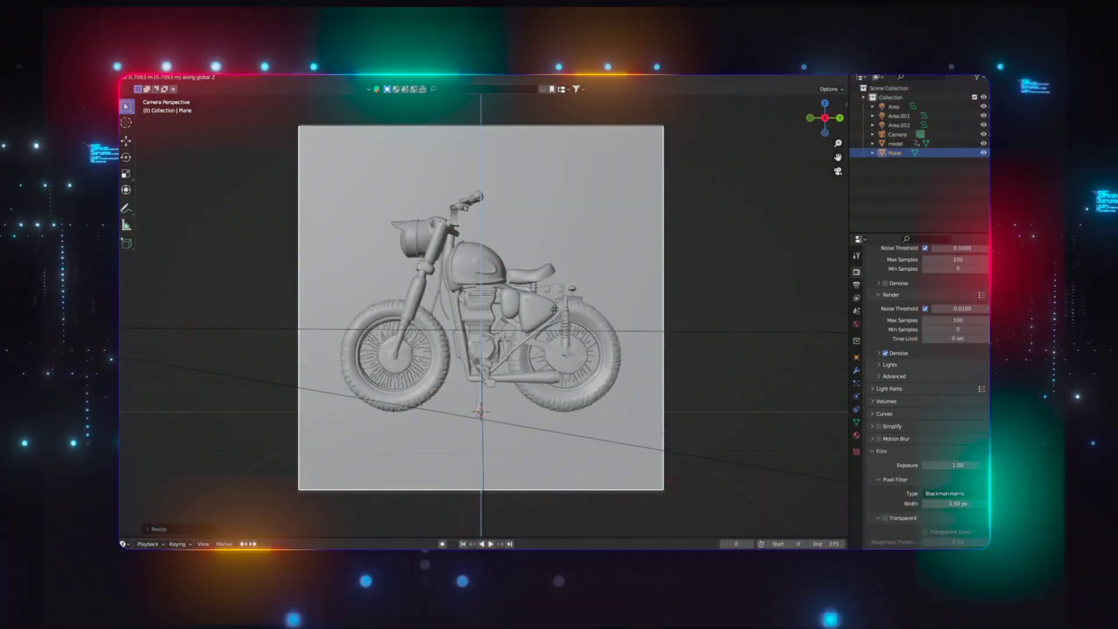
click(555, 309)
Step: Move the plane along the X axis so it stands as a backdrop behind the motorcycle
key(z)
middle_drag(512, 311, 597, 315)
scroll(596, 315, down, 4)
key(g)
key(x)
click(501, 314)
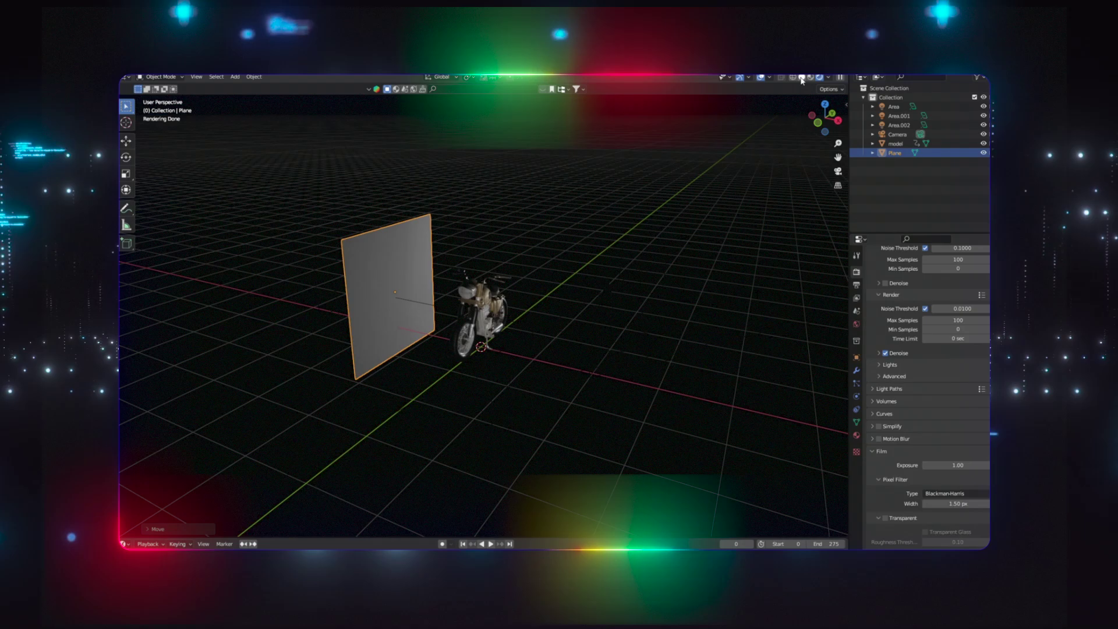
Step: Create a new material for the backdrop plane in the shader editor and reposition its Principled BSDF node
click(793, 76)
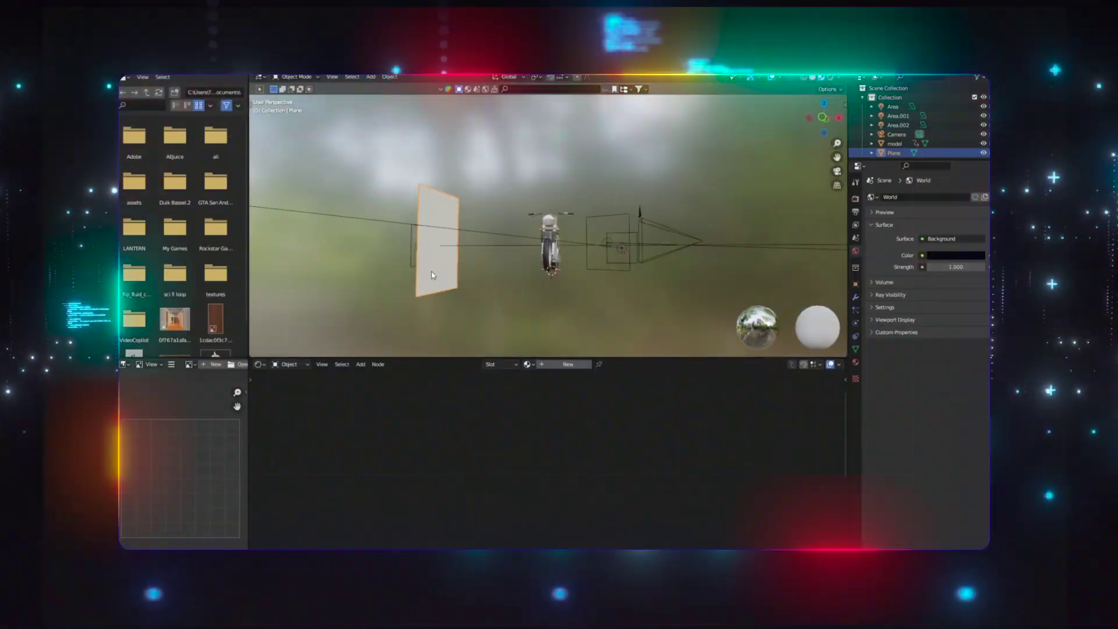
click(568, 364)
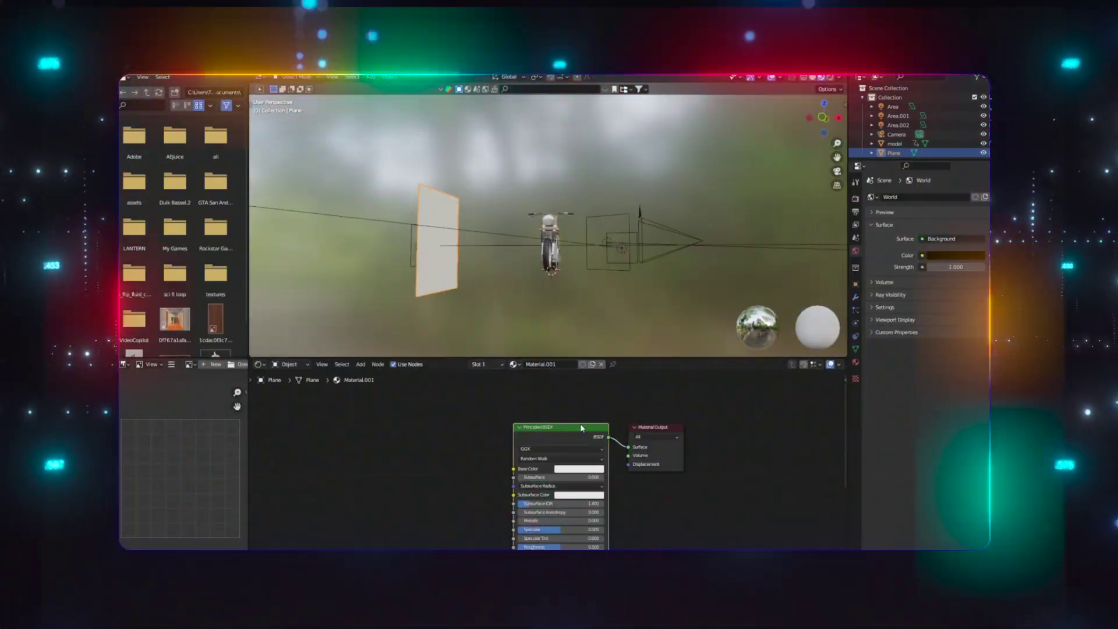
drag(565, 433, 598, 449)
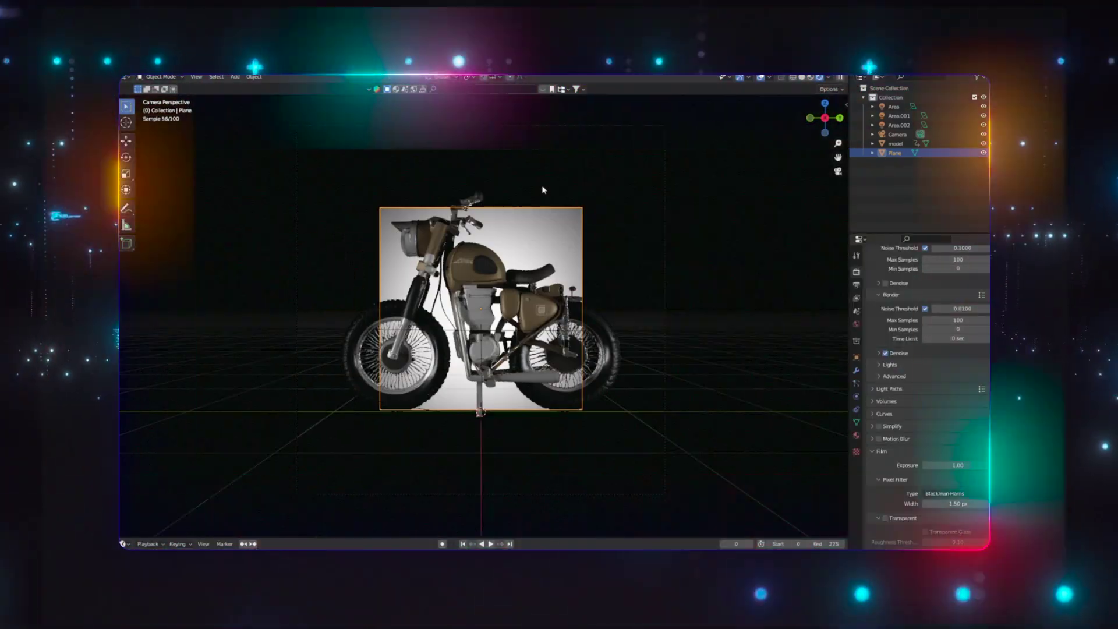
Step: Enlarge the backdrop plane to fill the camera frame and darken its material colour
key(s)
click(692, 192)
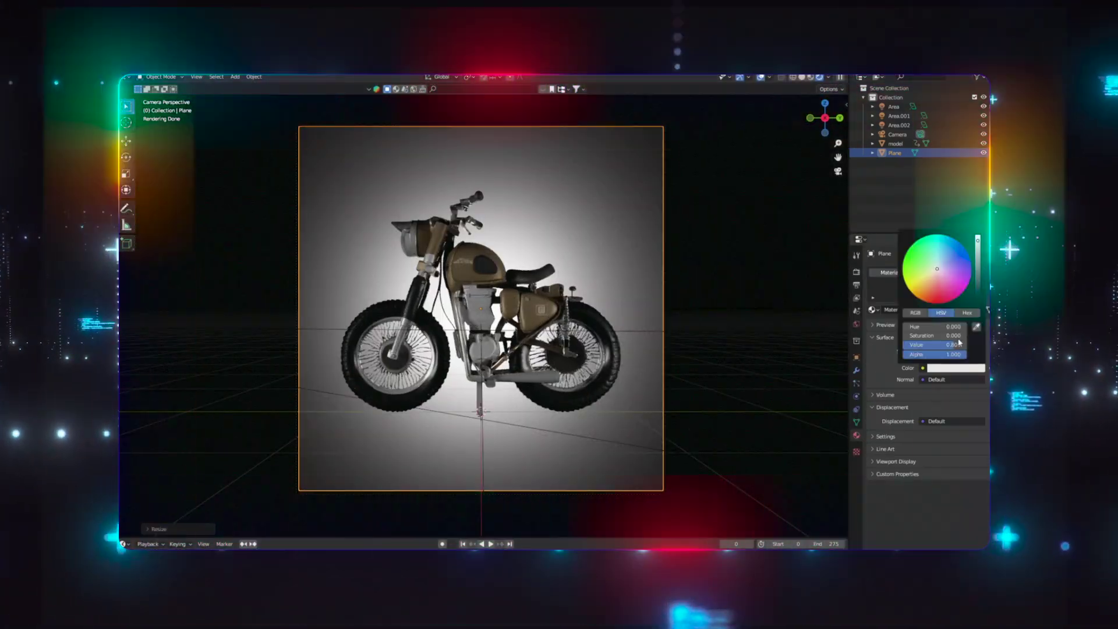
click(910, 245)
drag(978, 244, 980, 291)
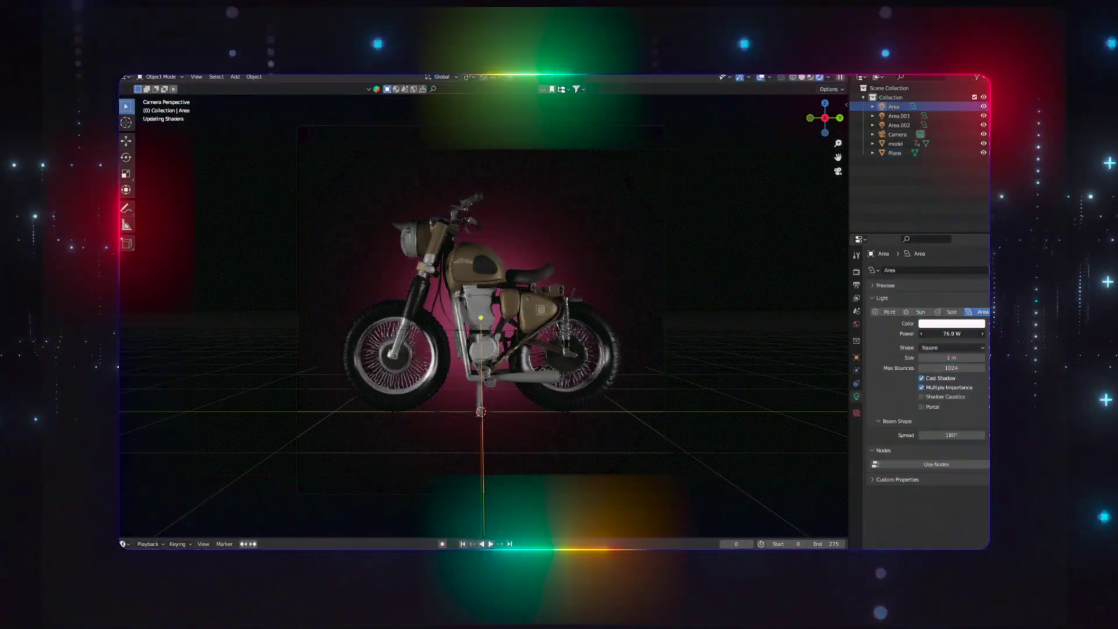
Step: Select the backdrop plane and try a blue and a dark magenta colour on its translucent material
click(894, 153)
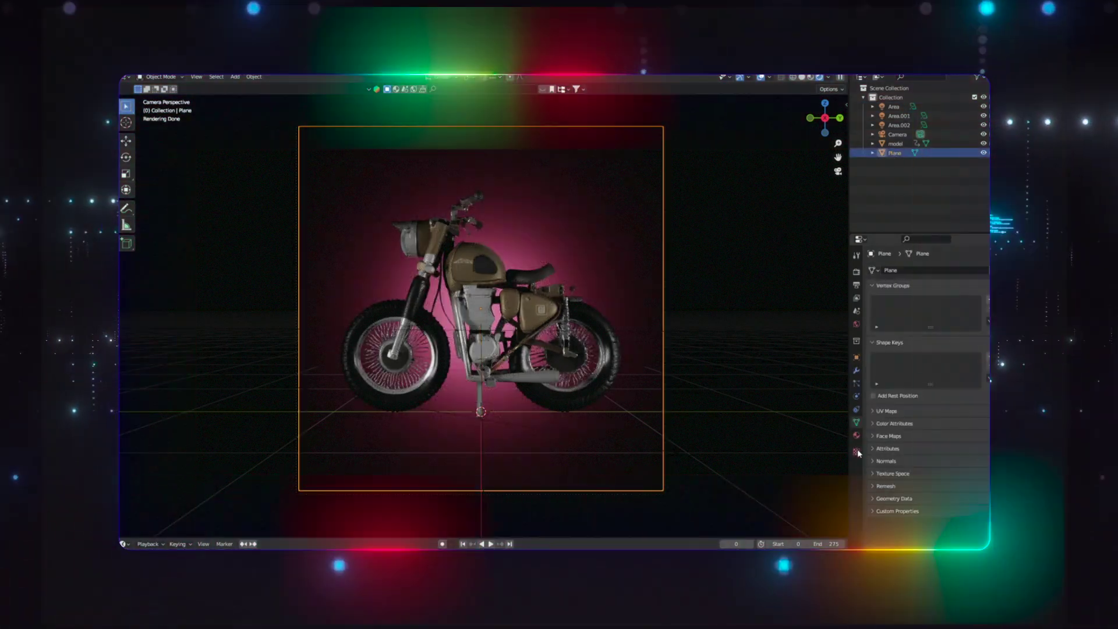
click(942, 370)
click(976, 253)
click(948, 265)
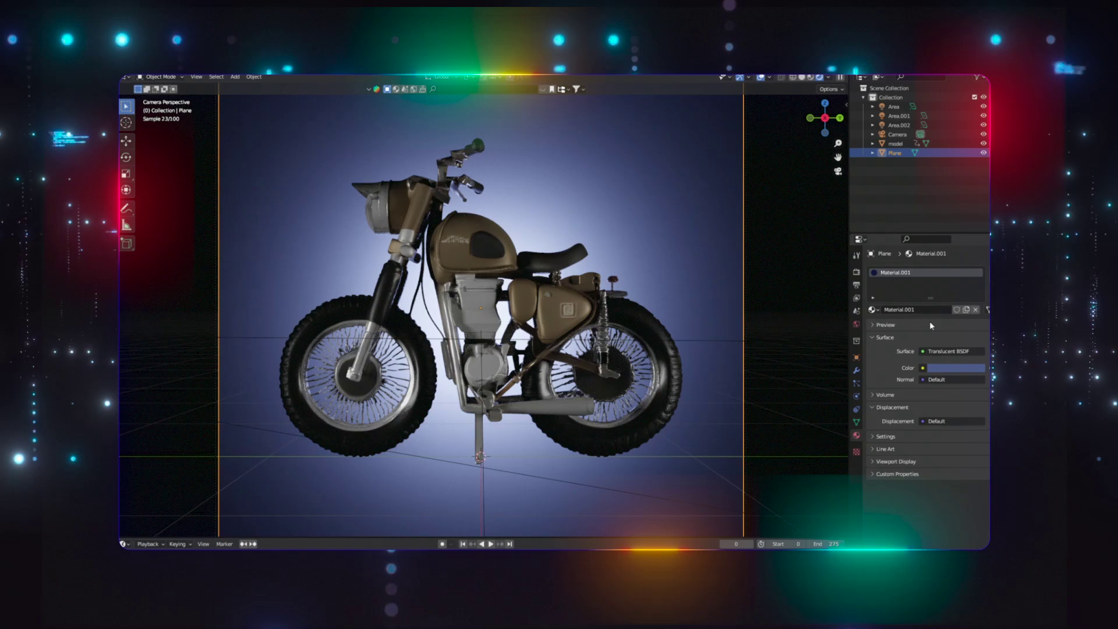
click(978, 248)
click(962, 284)
click(978, 293)
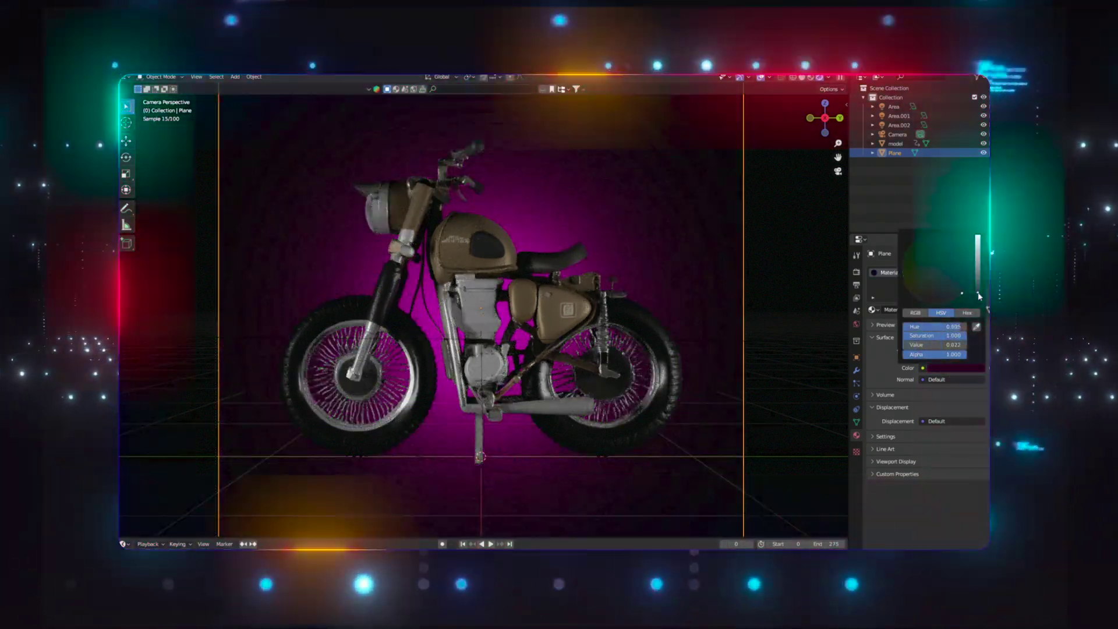
Step: Set the backdrop's material colour to dark brown with hue 0.097, saturation 0.571 and value 0.045
click(941, 291)
mouse_move(946, 244)
mouse_down()
mouse_move(961, 250)
mouse_move(939, 239)
mouse_up()
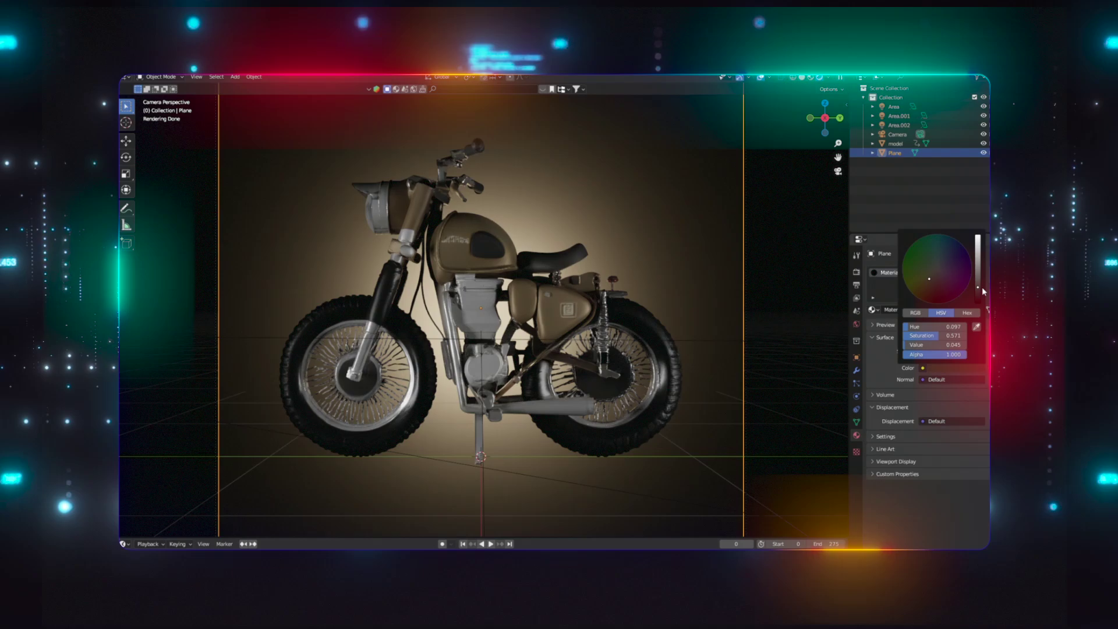
scroll(984, 291, up, 3)
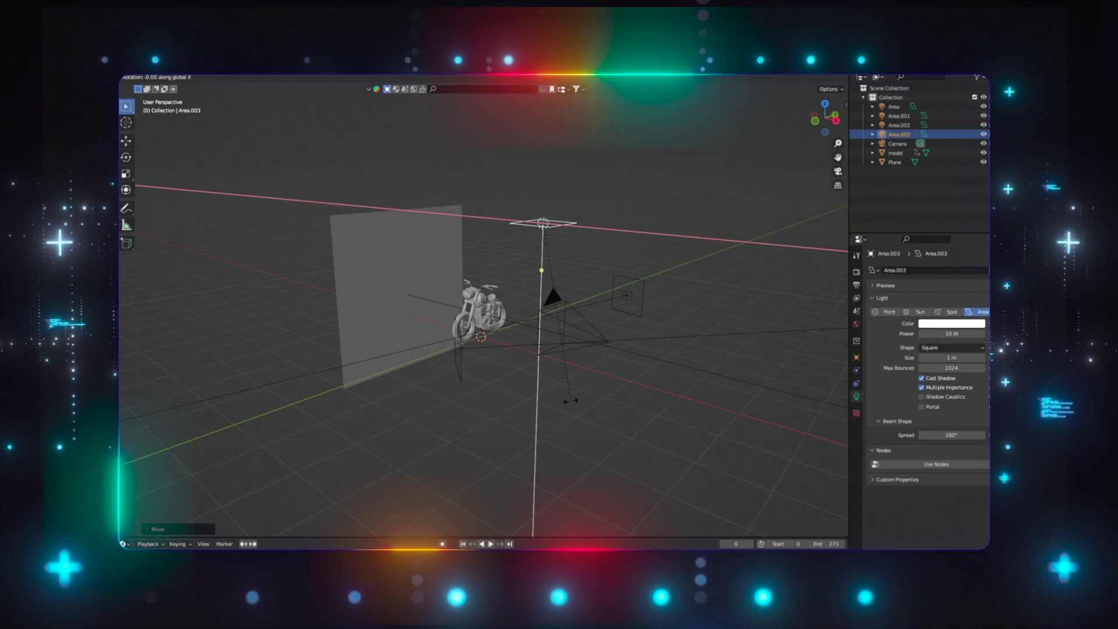
Step: Rotate the new fourth area light and set its power to 42.6 W
key(KP_3)
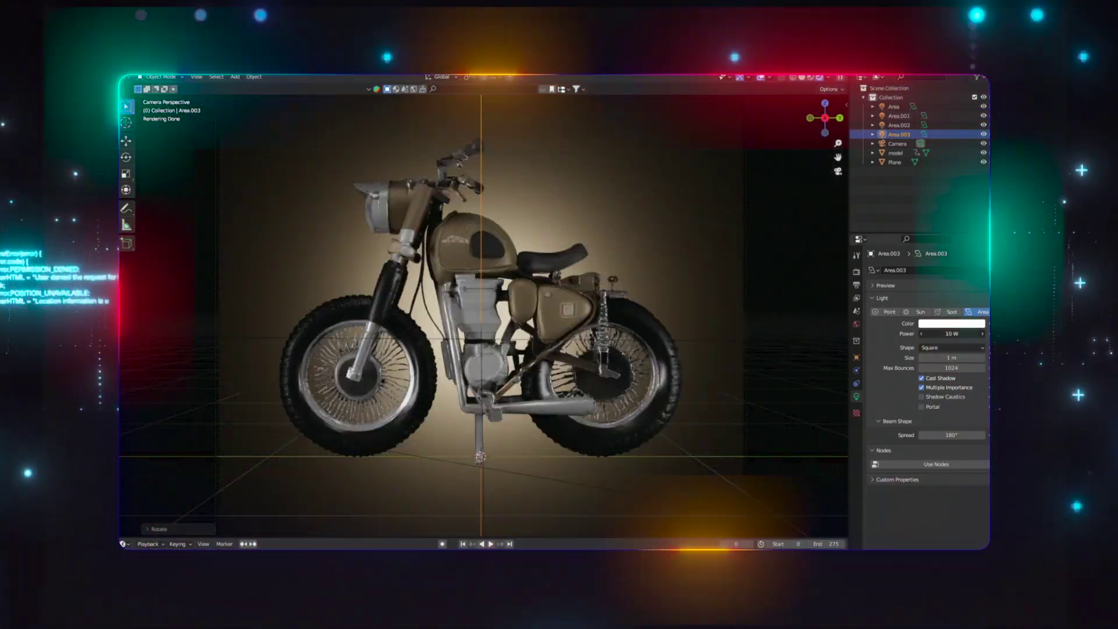
drag(936, 333, 966, 334)
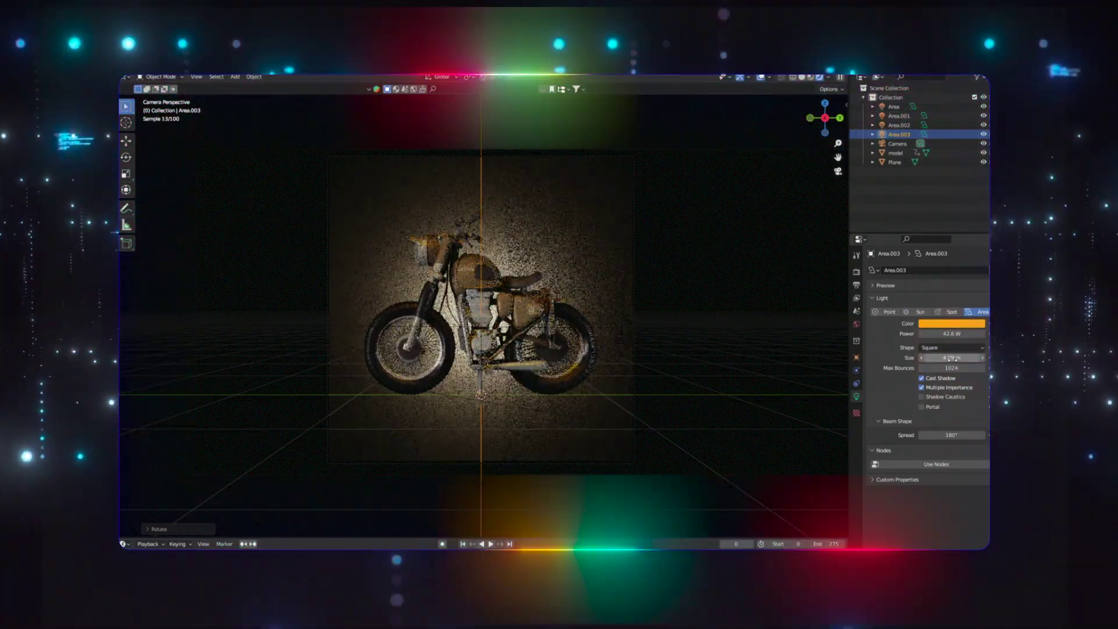
Step: Preview the motorcycle animation in the rendered camera view, stop it and bring up the output settings
scroll(517, 403, up, 3)
scroll(517, 403, down, 1)
key(space)
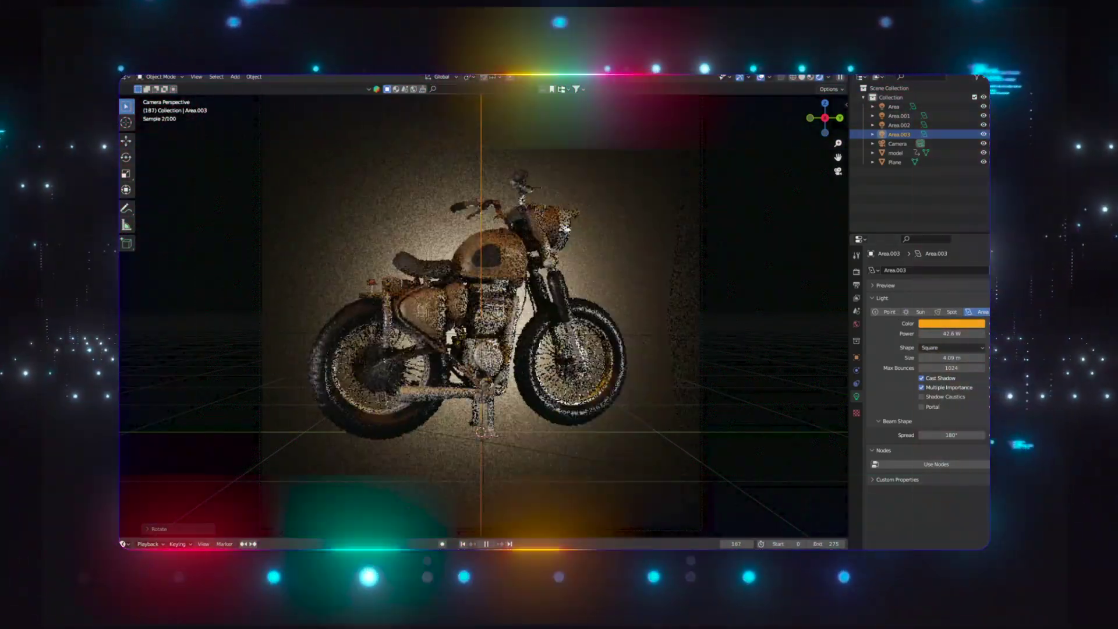
key(space)
click(856, 285)
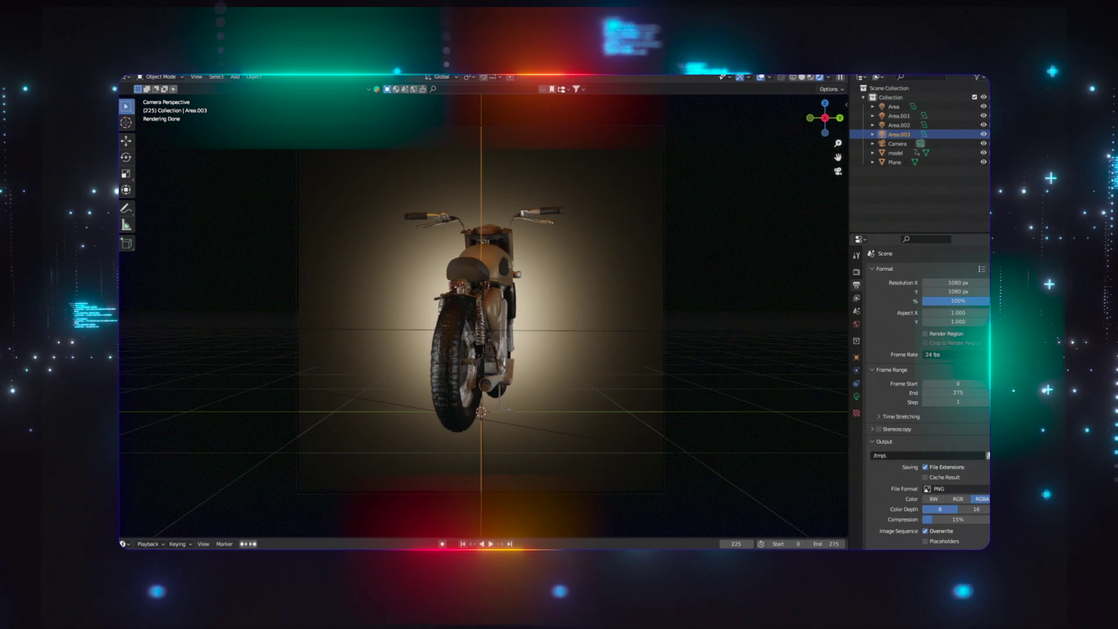